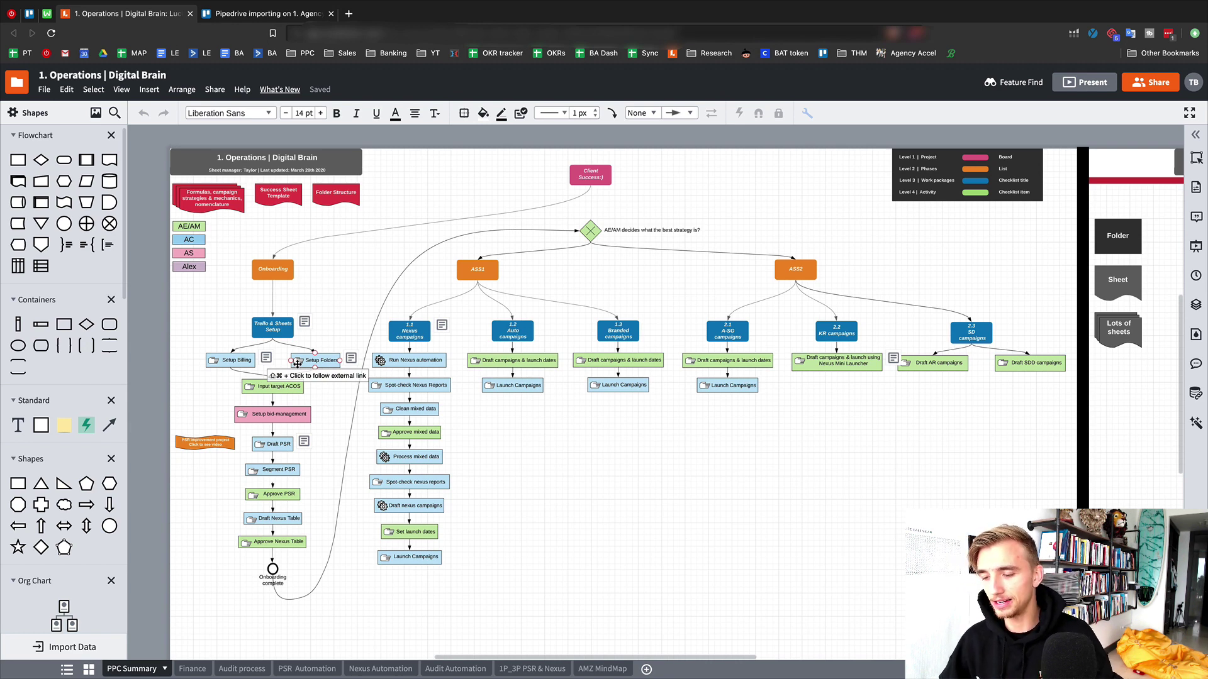
Zoom into the PPC Summary flowchart and select the Client Success starting shape.
{"action": "scroll", "coordinate": [297, 363], "scroll_direction": "up", "scroll_amount": 3}
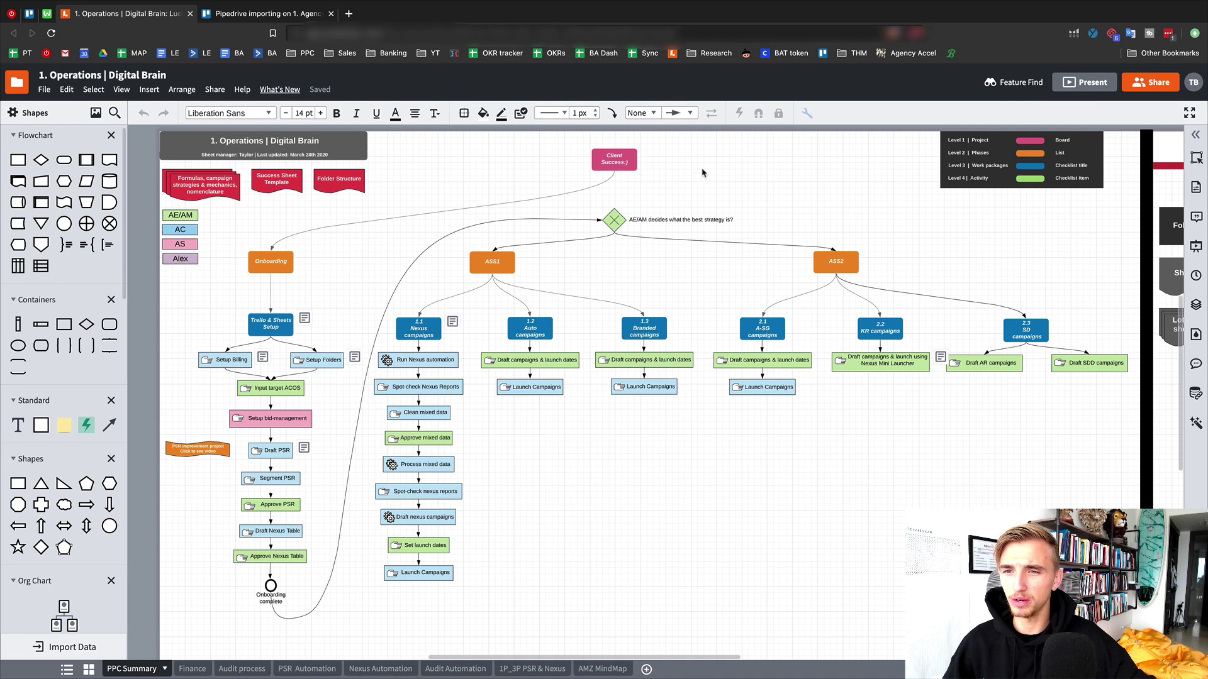
{"action": "scroll", "coordinate": [715, 170], "scroll_direction": "up", "scroll_amount": 2}
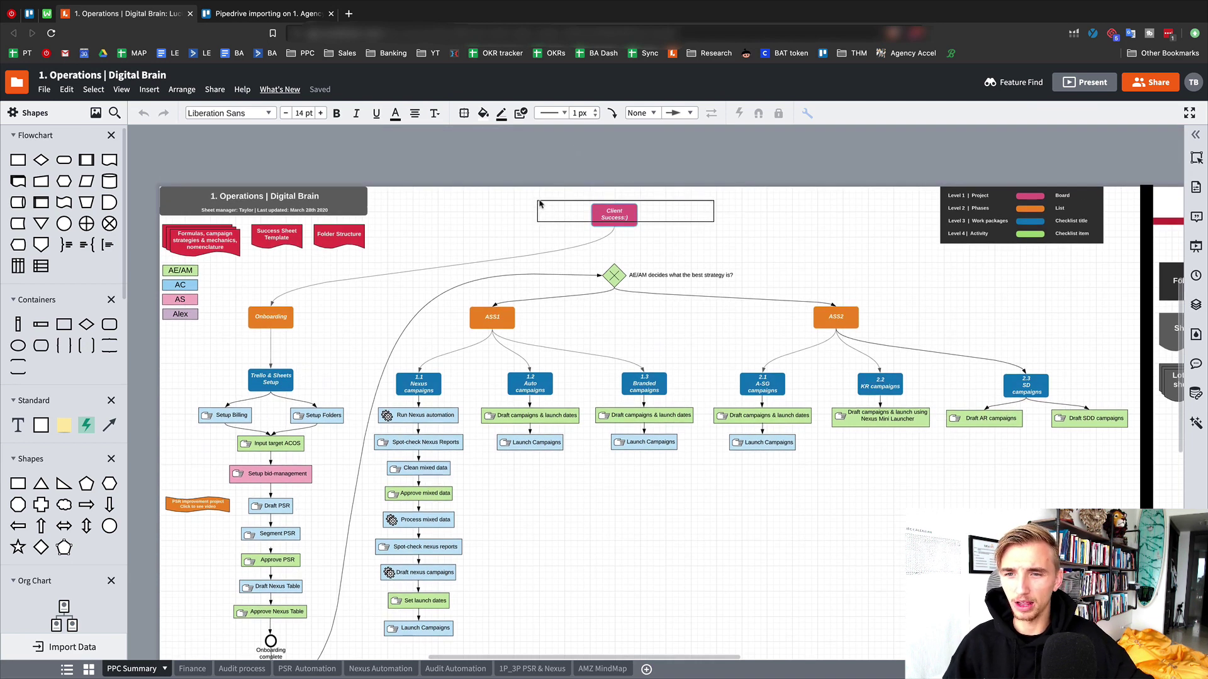
{"action": "left_click", "coordinate": [618, 216]}
{"action": "scroll", "coordinate": [620, 196], "scroll_direction": "down", "scroll_amount": 1}
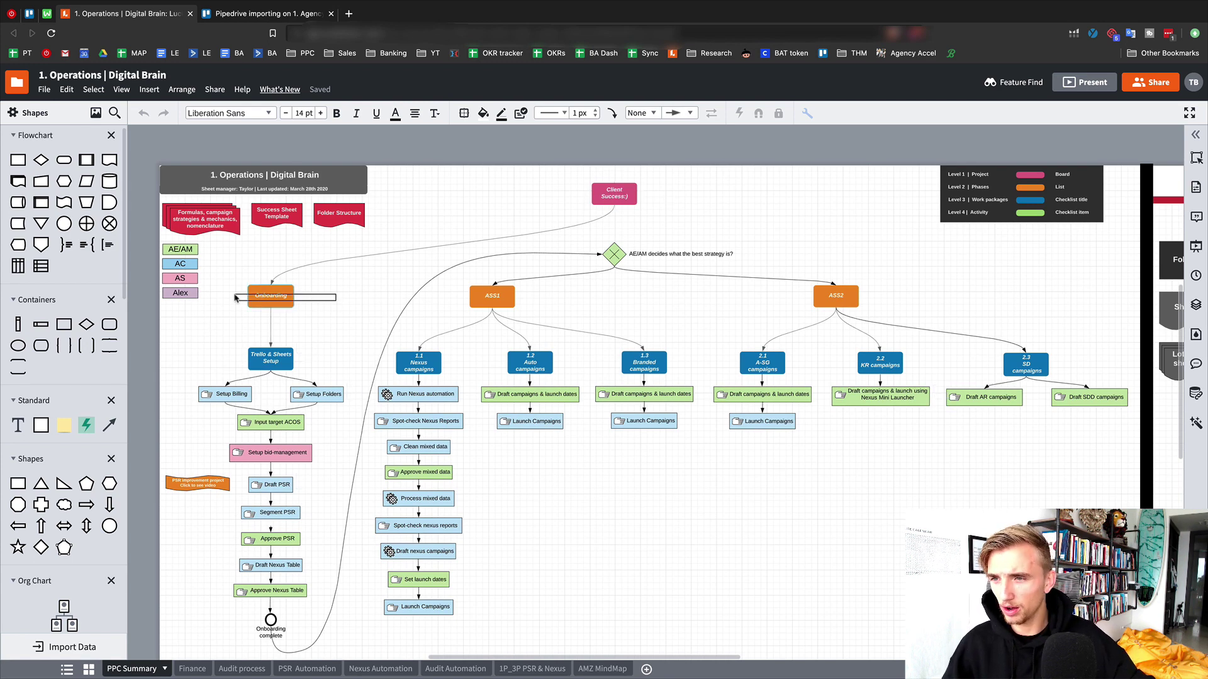
{"action": "left_click_drag", "start_coordinate": [235, 298], "coordinate": [237, 298]}
{"action": "left_click_drag", "start_coordinate": [936, 293], "coordinate": [248, 300]}
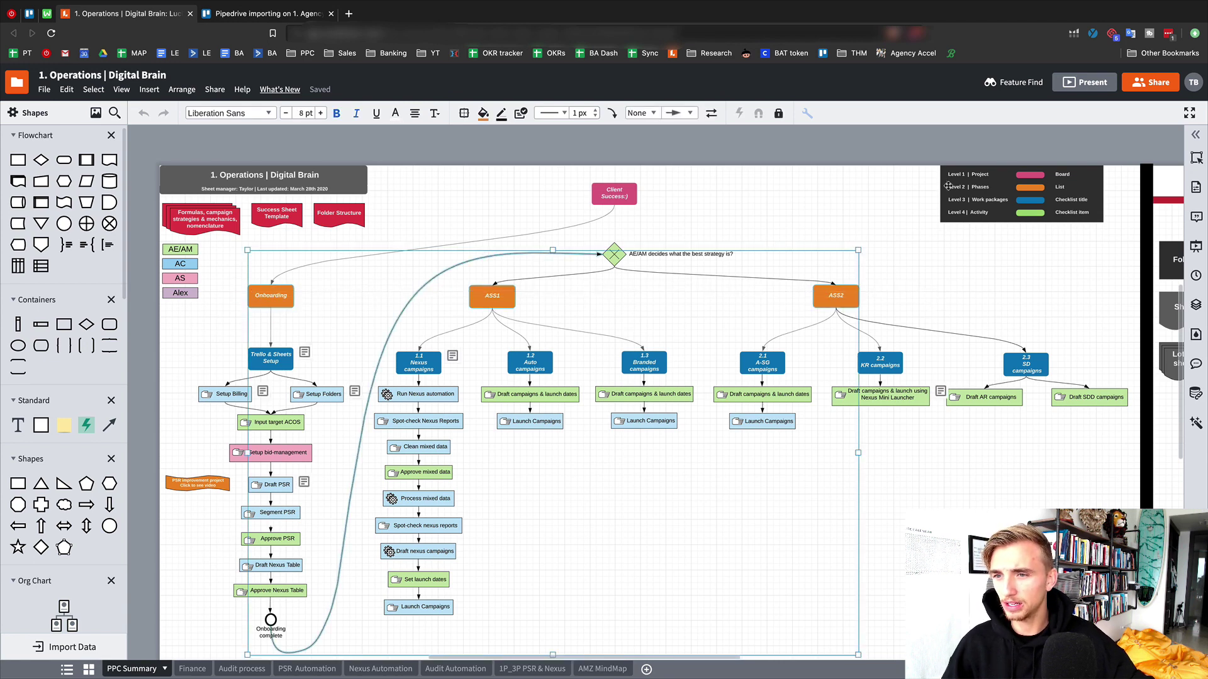
{"action": "left_click", "coordinate": [904, 281]}
{"action": "left_click_drag", "start_coordinate": [905, 294], "coordinate": [243, 297]}
{"action": "left_click", "coordinate": [609, 193]}
{"action": "left_click_drag", "start_coordinate": [556, 180], "coordinate": [557, 181]}
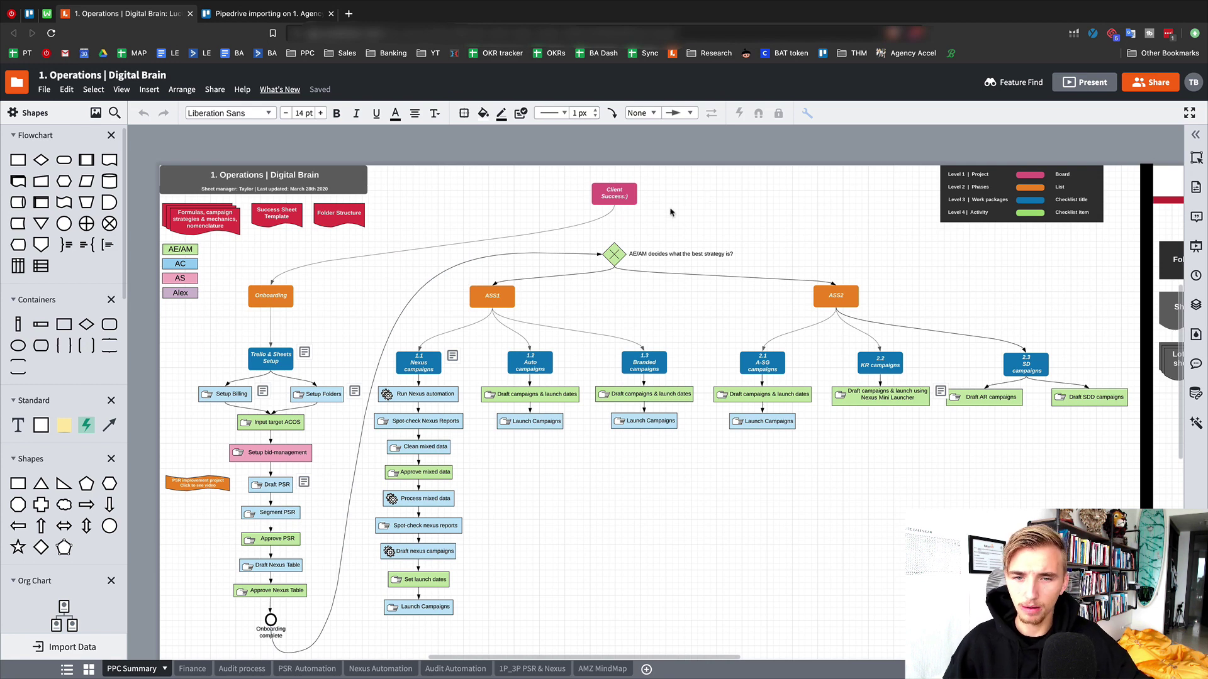
{"action": "left_click_drag", "start_coordinate": [909, 300], "coordinate": [247, 296]}
{"action": "left_click_drag", "start_coordinate": [182, 357], "coordinate": [1051, 376]}
{"action": "left_click", "coordinate": [270, 367]}
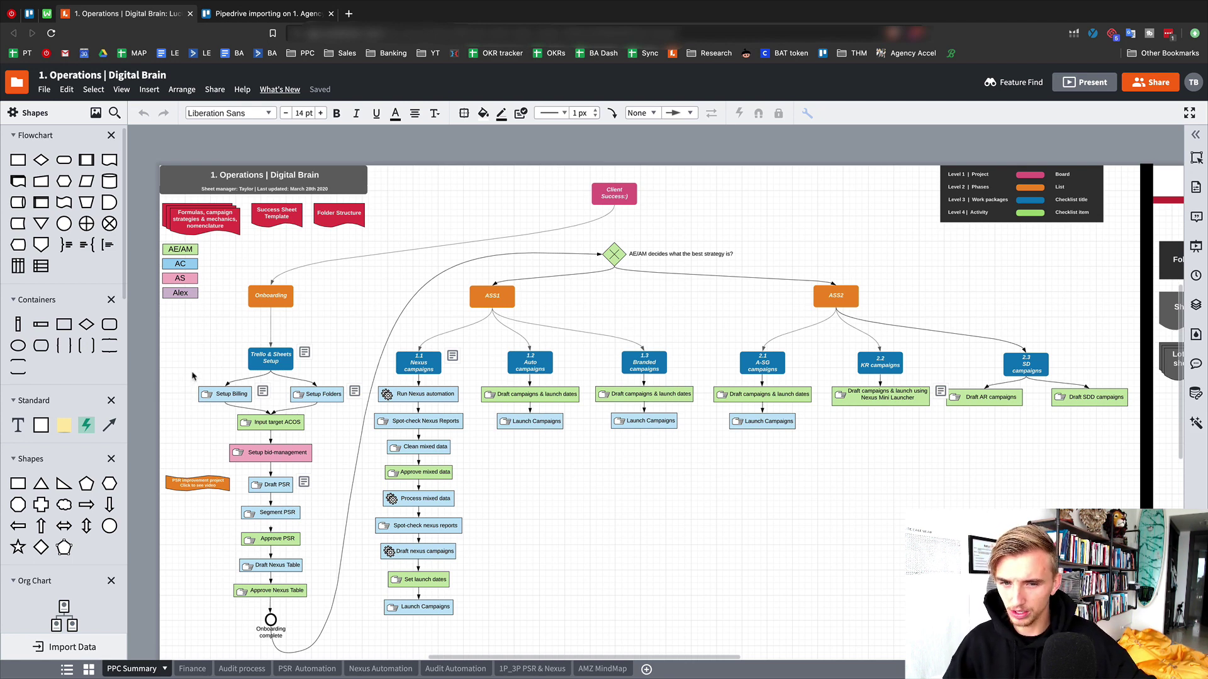
{"action": "left_click", "coordinate": [271, 359]}
{"action": "left_click", "coordinate": [271, 359]}
{"action": "left_click", "coordinate": [203, 360]}
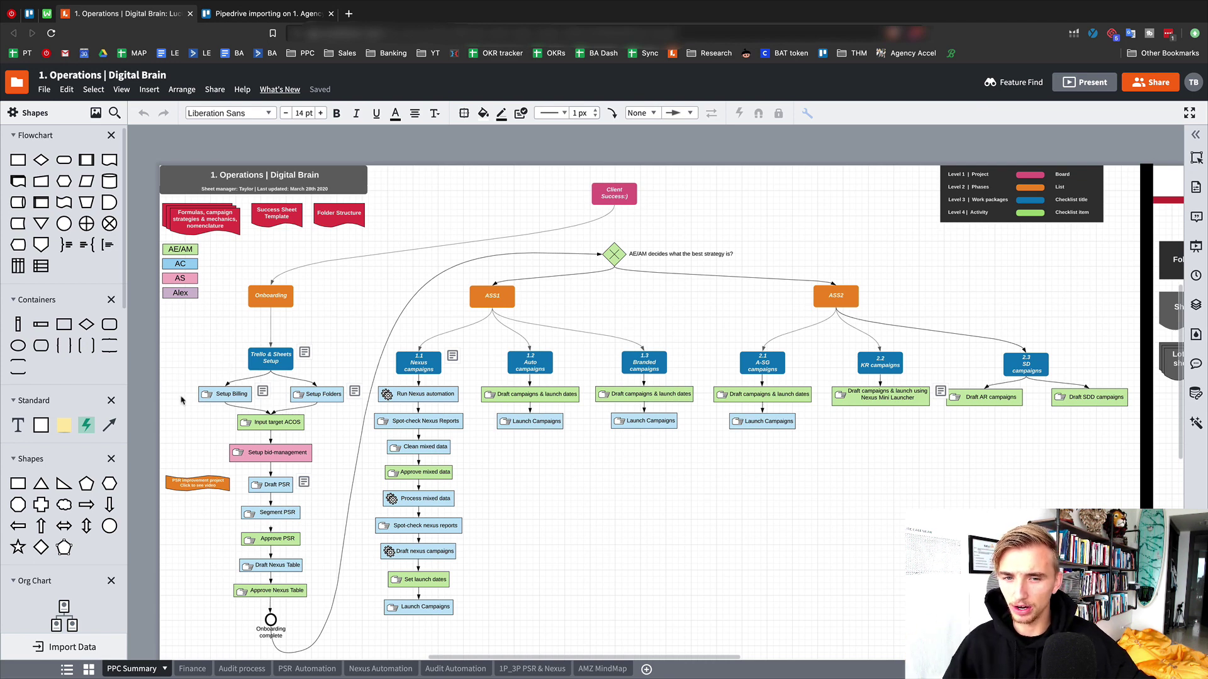
{"action": "left_click", "coordinate": [214, 394]}
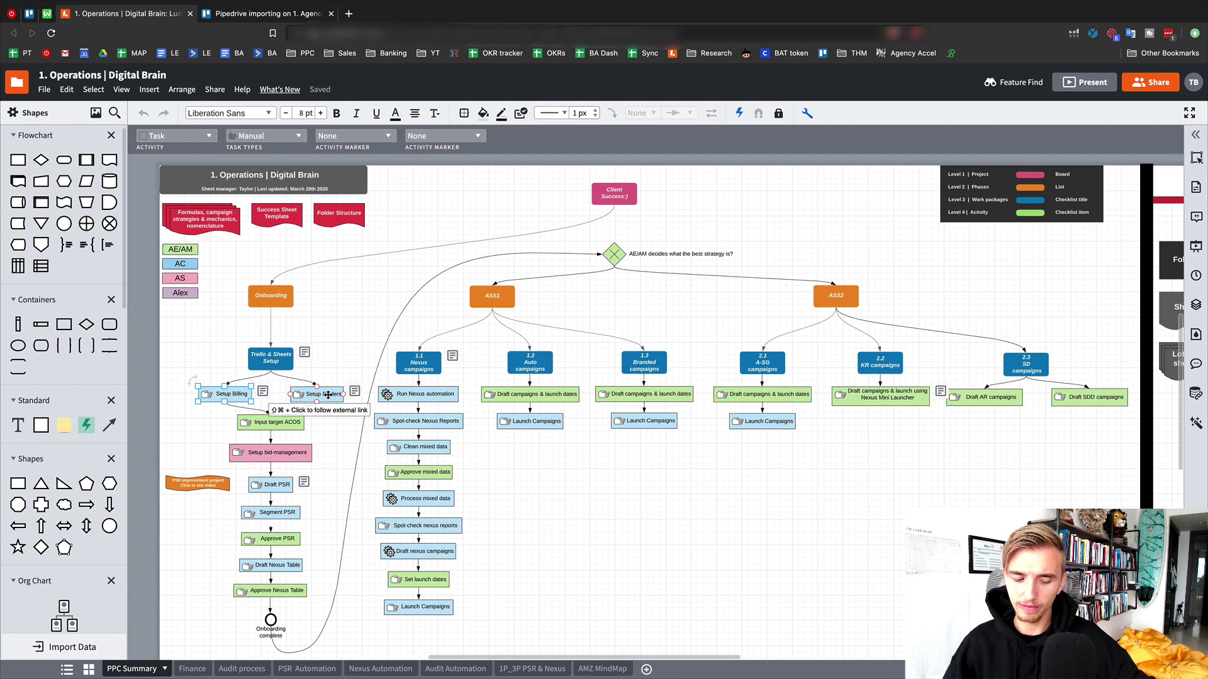
{"action": "left_click", "coordinate": [328, 394]}
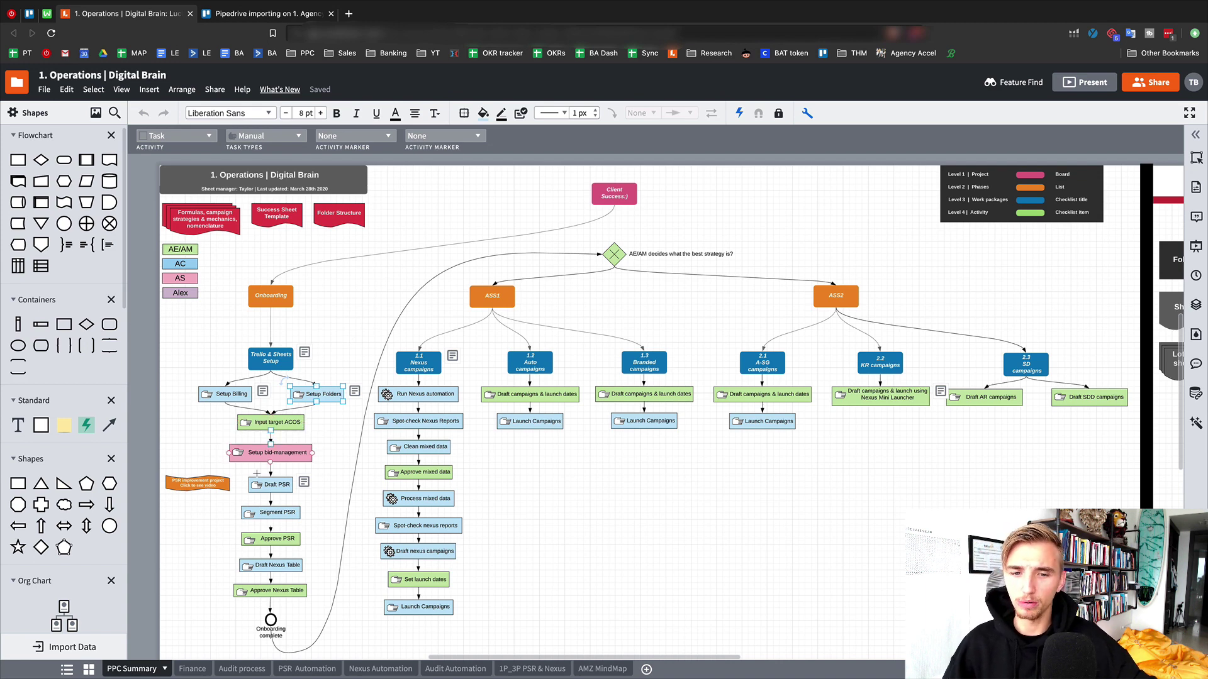
{"action": "left_click_drag", "start_coordinate": [183, 395], "coordinate": [319, 599]}
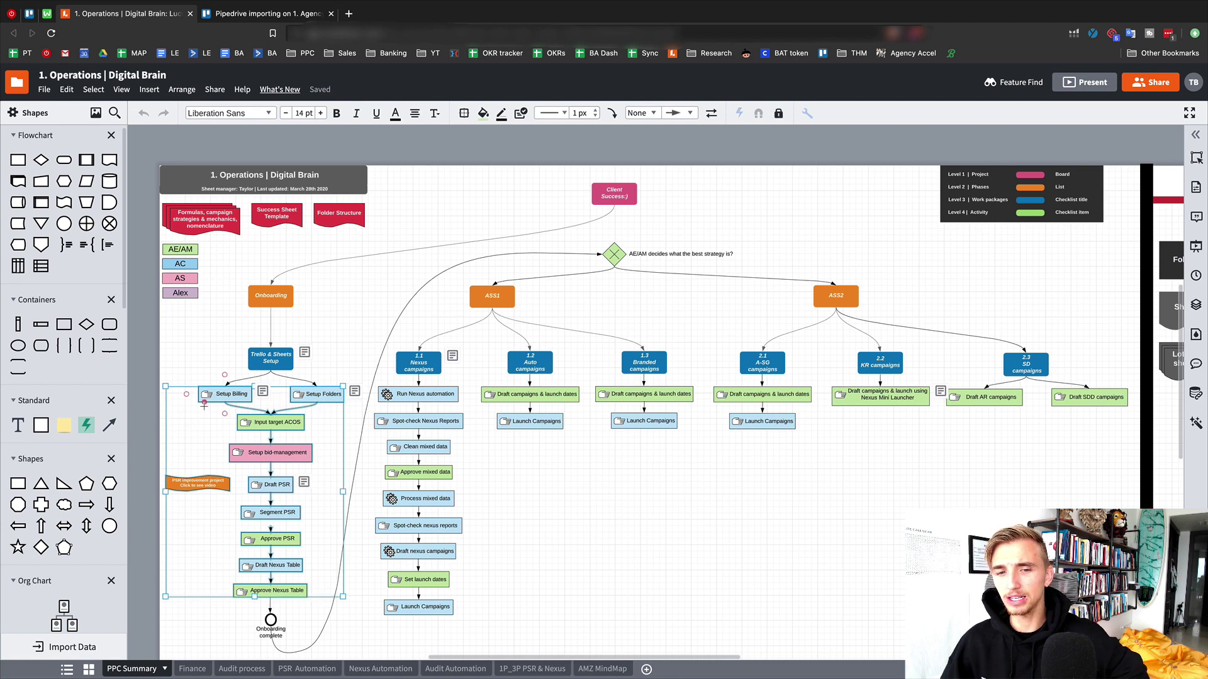
{"action": "left_click", "coordinate": [198, 374]}
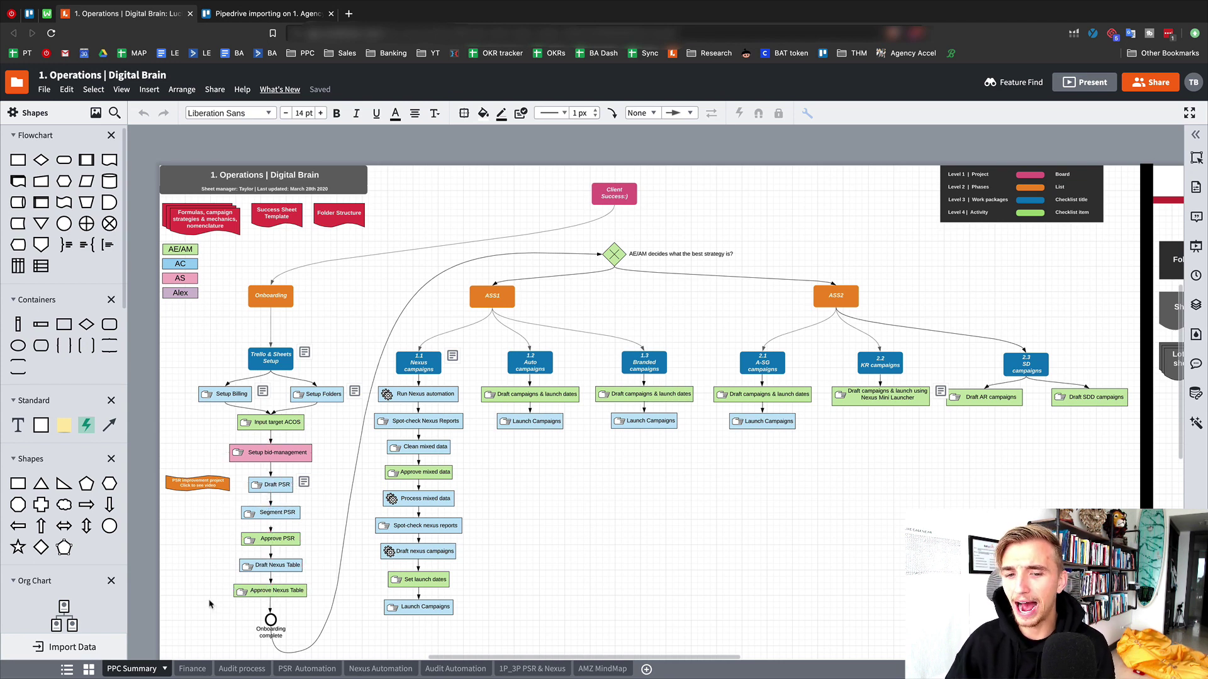
{"action": "left_click_drag", "start_coordinate": [210, 601], "coordinate": [316, 396]}
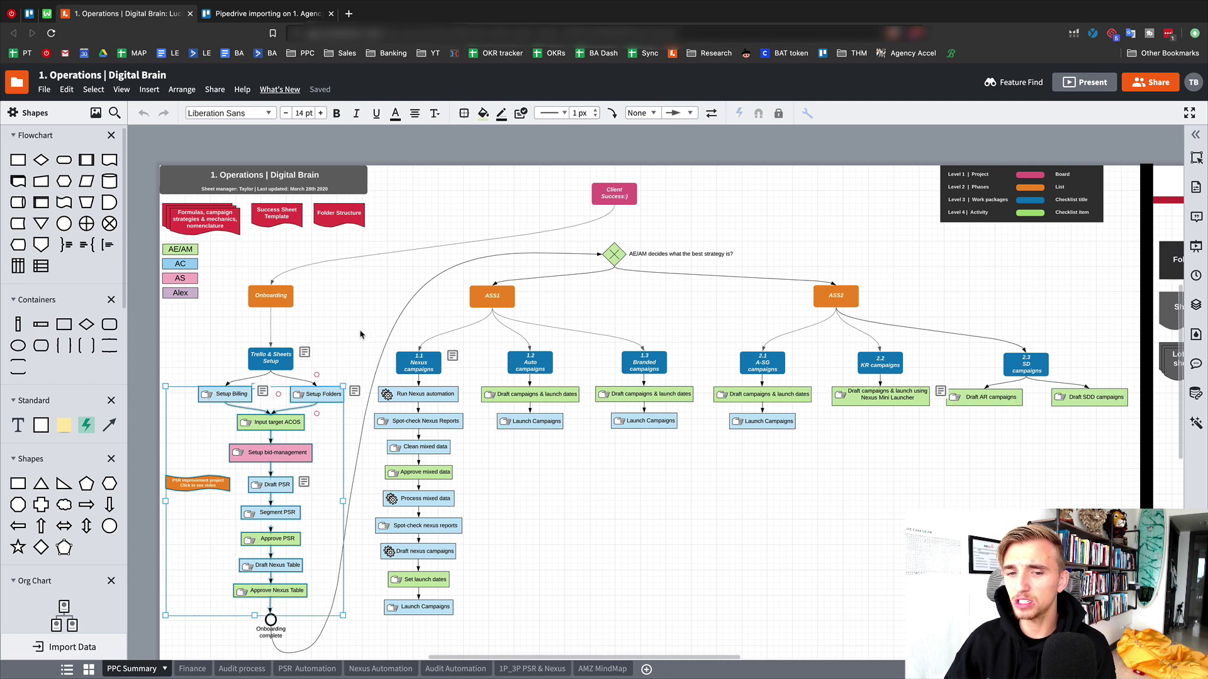
{"action": "left_click", "coordinate": [230, 394]}
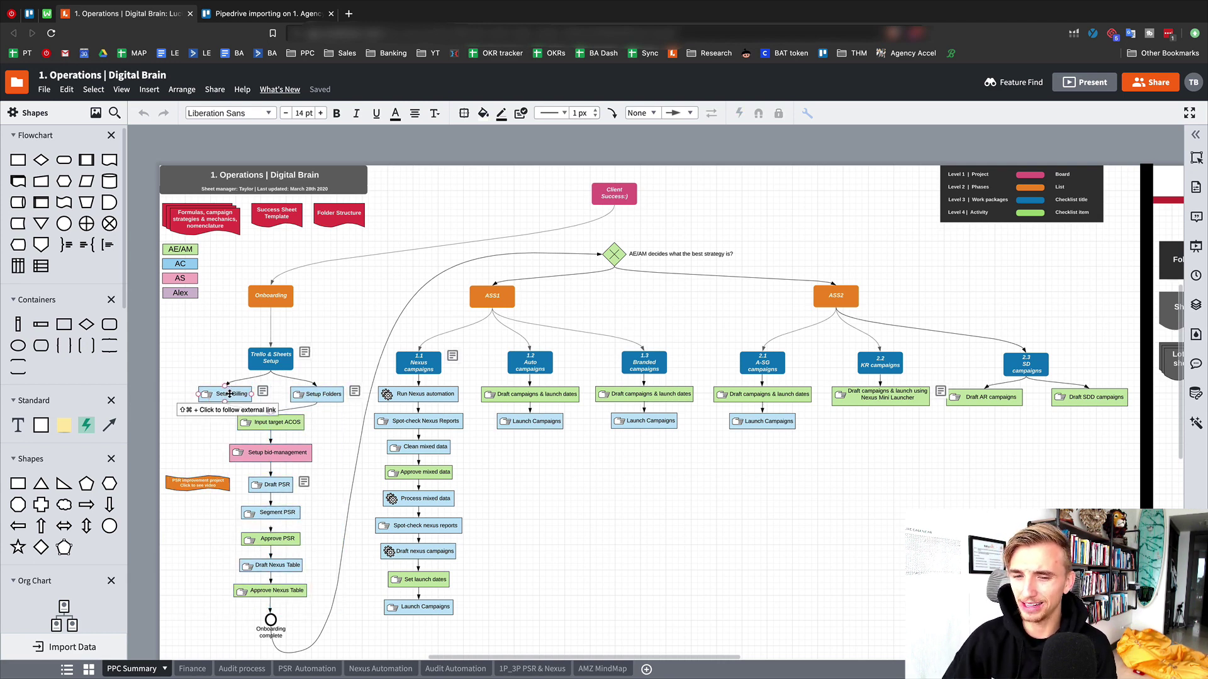
{"action": "left_click_drag", "start_coordinate": [230, 362], "coordinate": [1044, 355]}
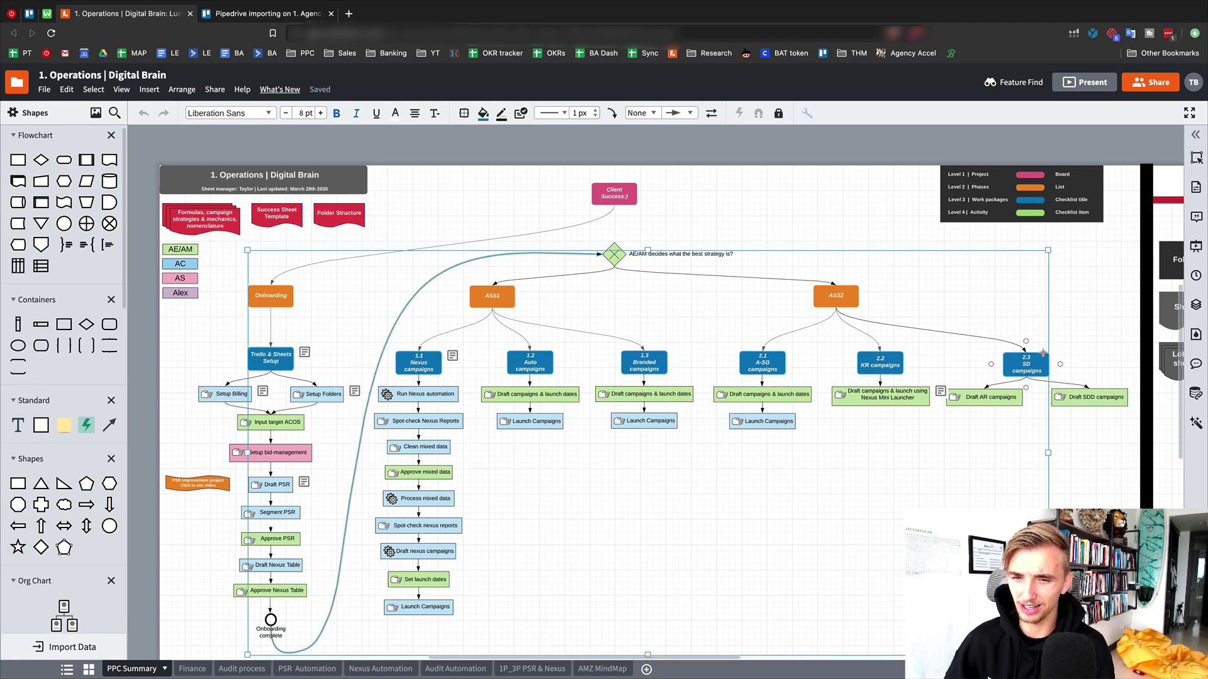
{"action": "left_click", "coordinate": [258, 369]}
{"action": "left_click", "coordinate": [240, 369]}
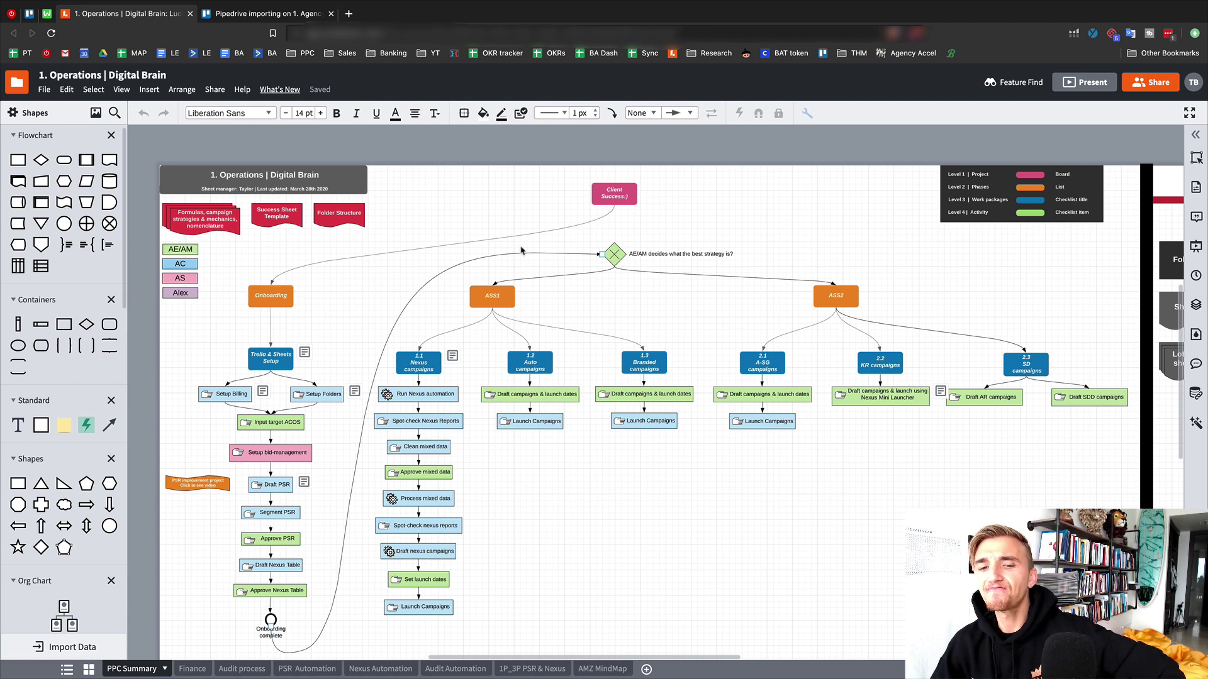
{"action": "left_click_drag", "start_coordinate": [180, 396], "coordinate": [1126, 608]}
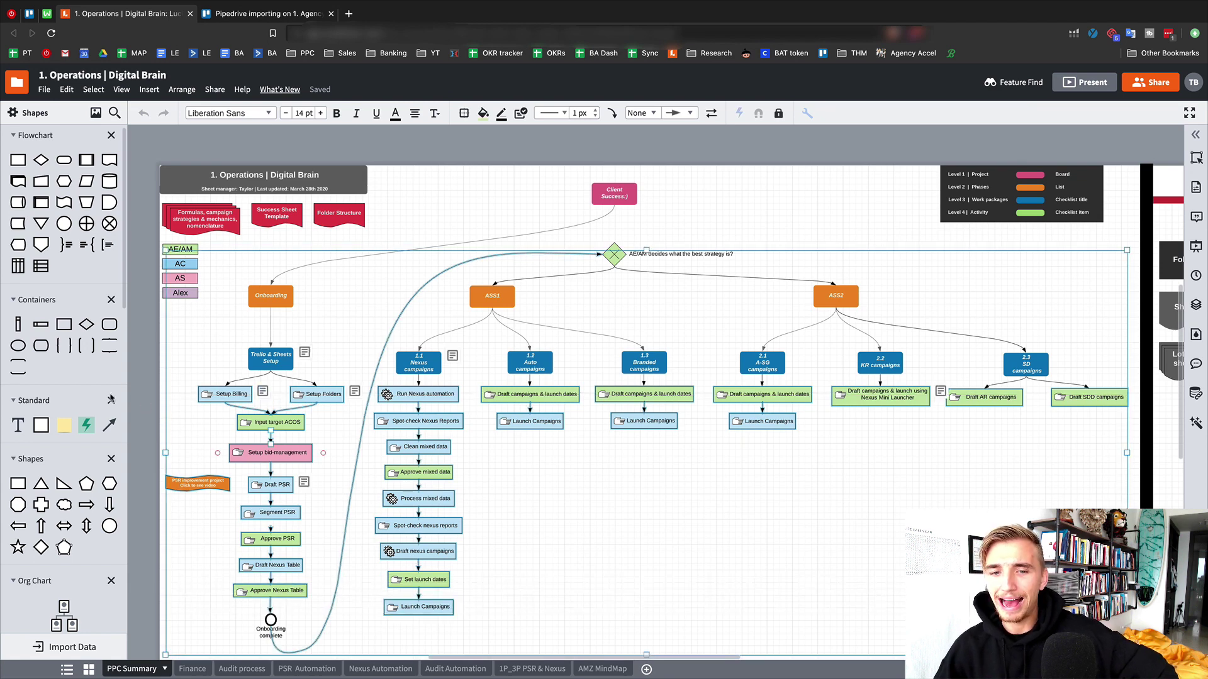
{"action": "left_click", "coordinate": [242, 343]}
{"action": "left_click", "coordinate": [231, 395]}
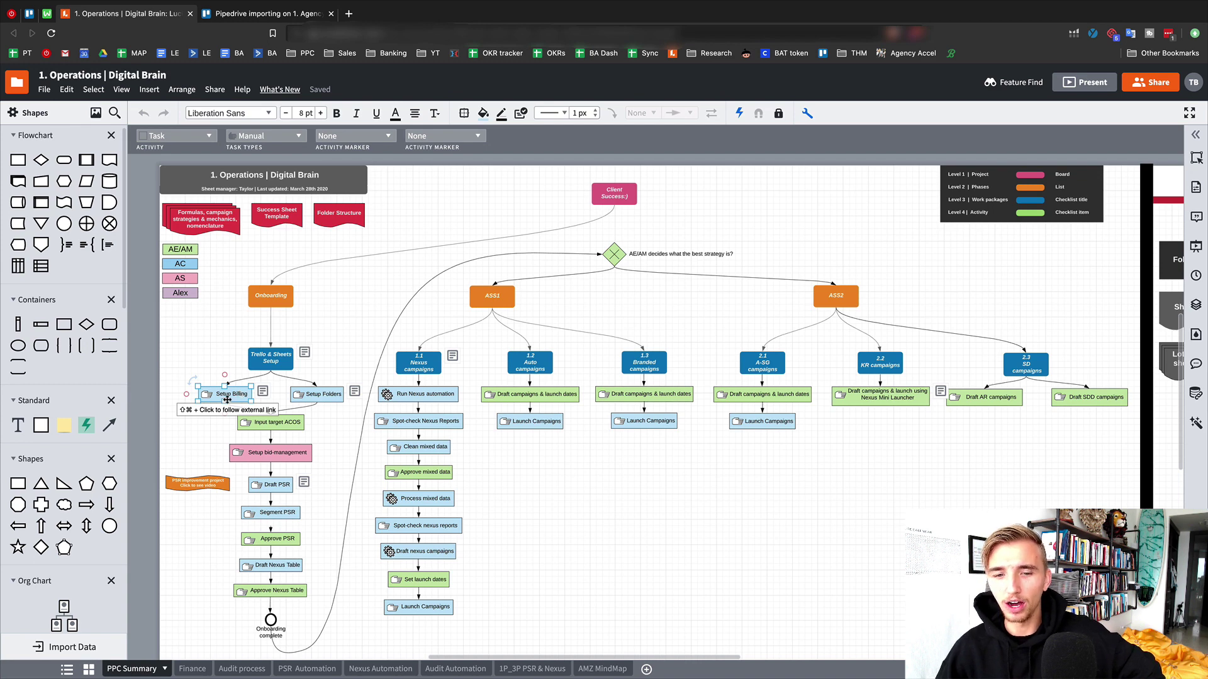
{"action": "left_click", "coordinate": [289, 15]}
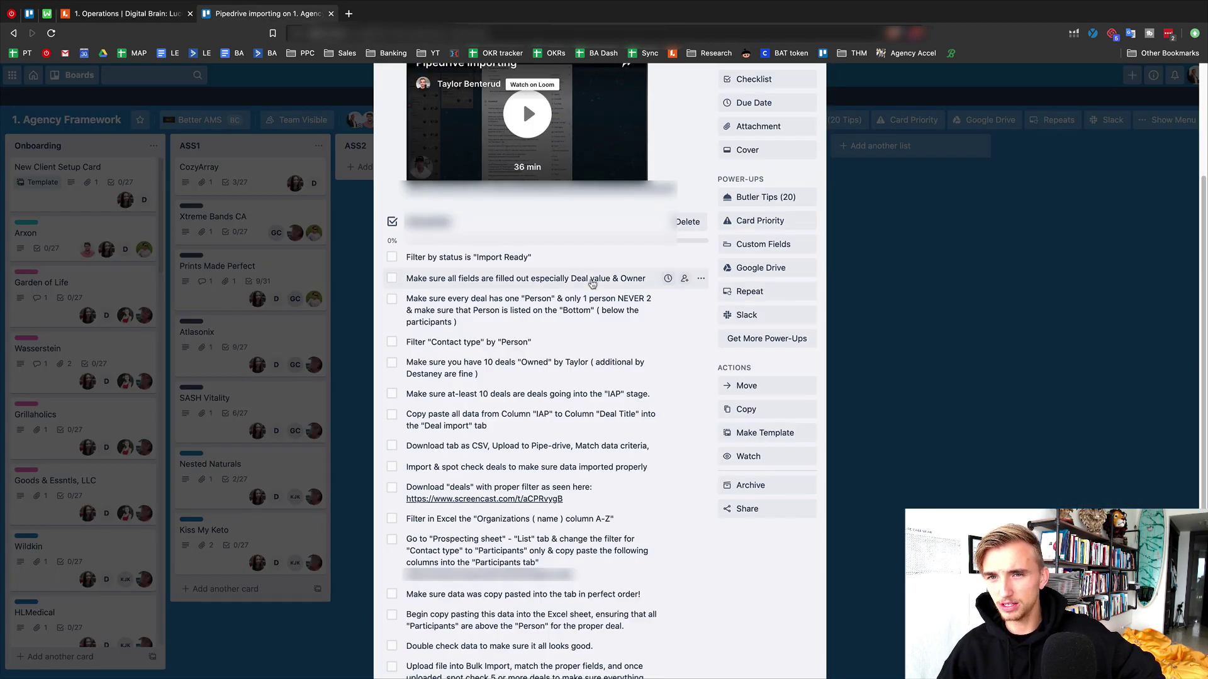
{"action": "scroll", "coordinate": [591, 284], "scroll_direction": "up", "scroll_amount": 2}
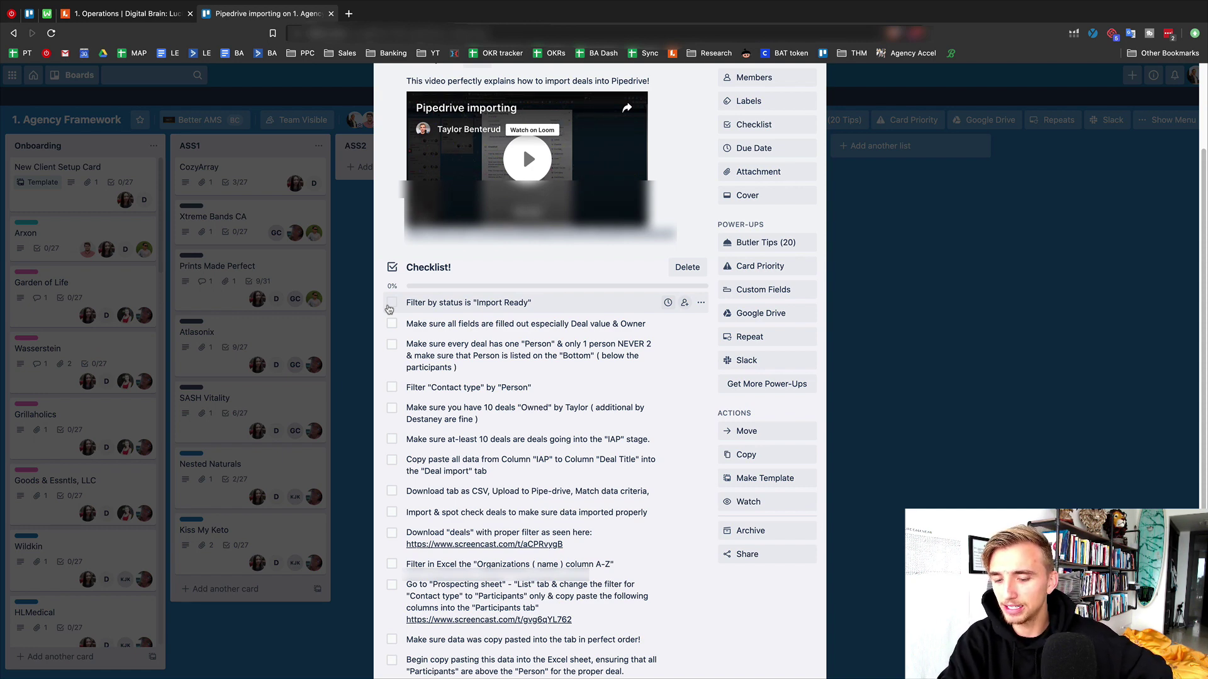
{"action": "left_click", "coordinate": [148, 13]}
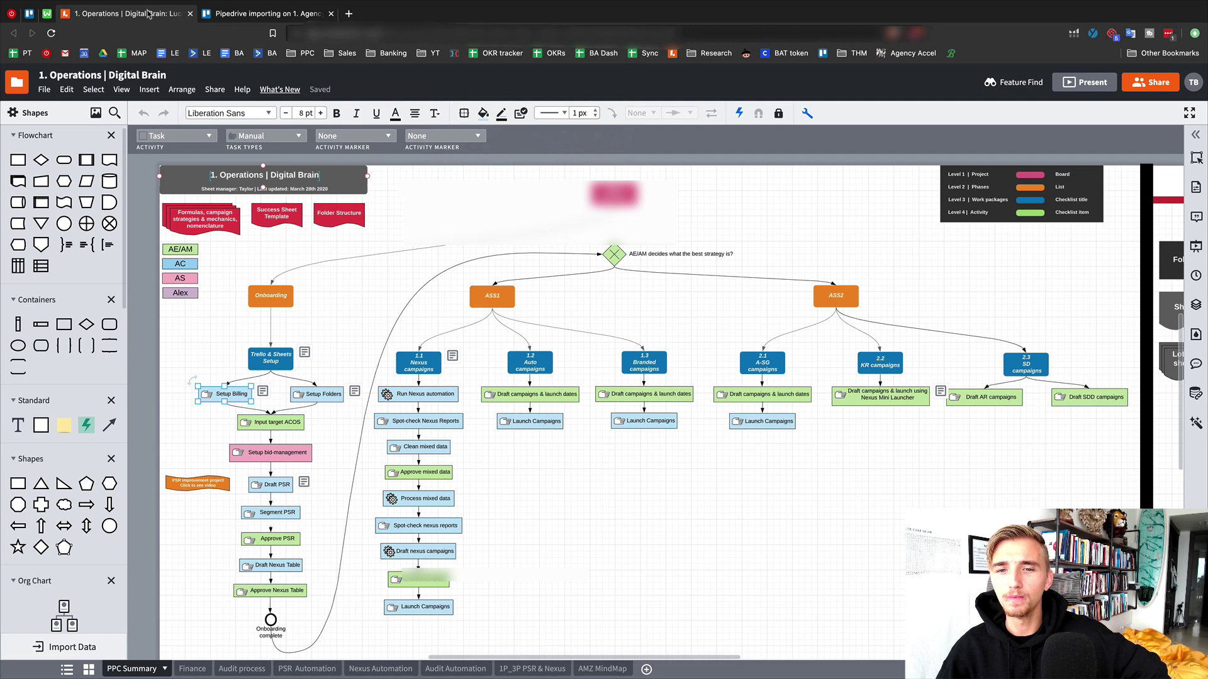
{"action": "left_click", "coordinate": [237, 17]}
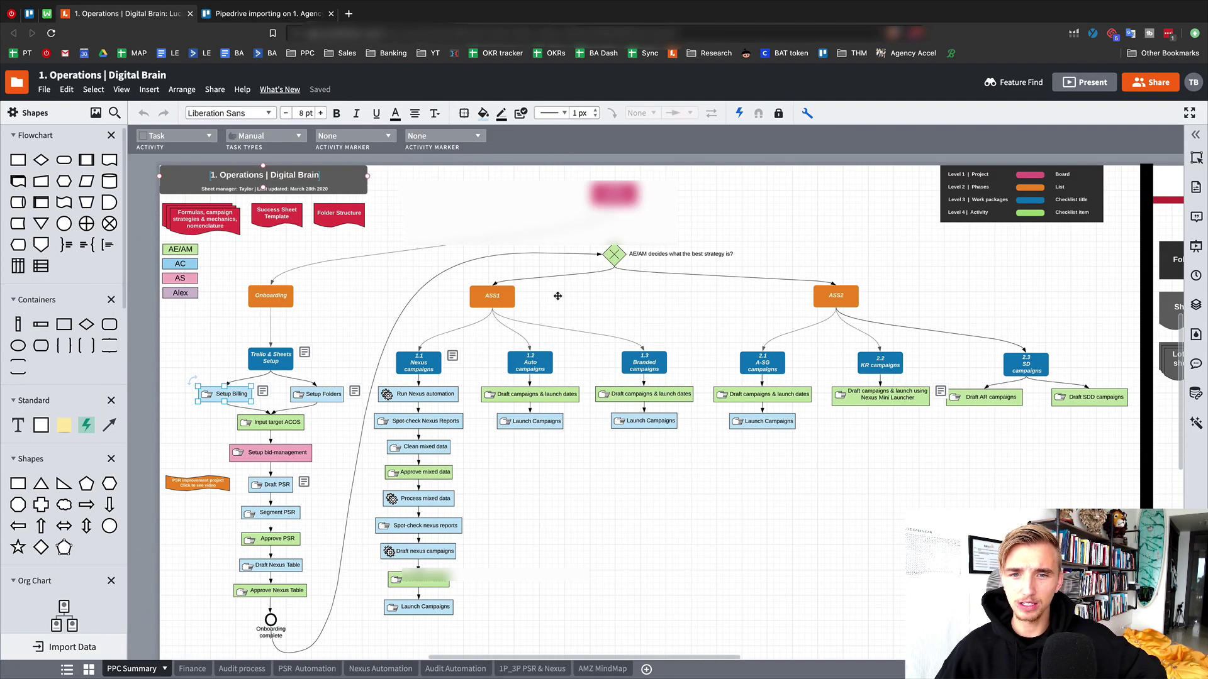
{"action": "key", "text": "ctrl+shift+Tab"}
{"action": "left_click", "coordinate": [234, 391]}
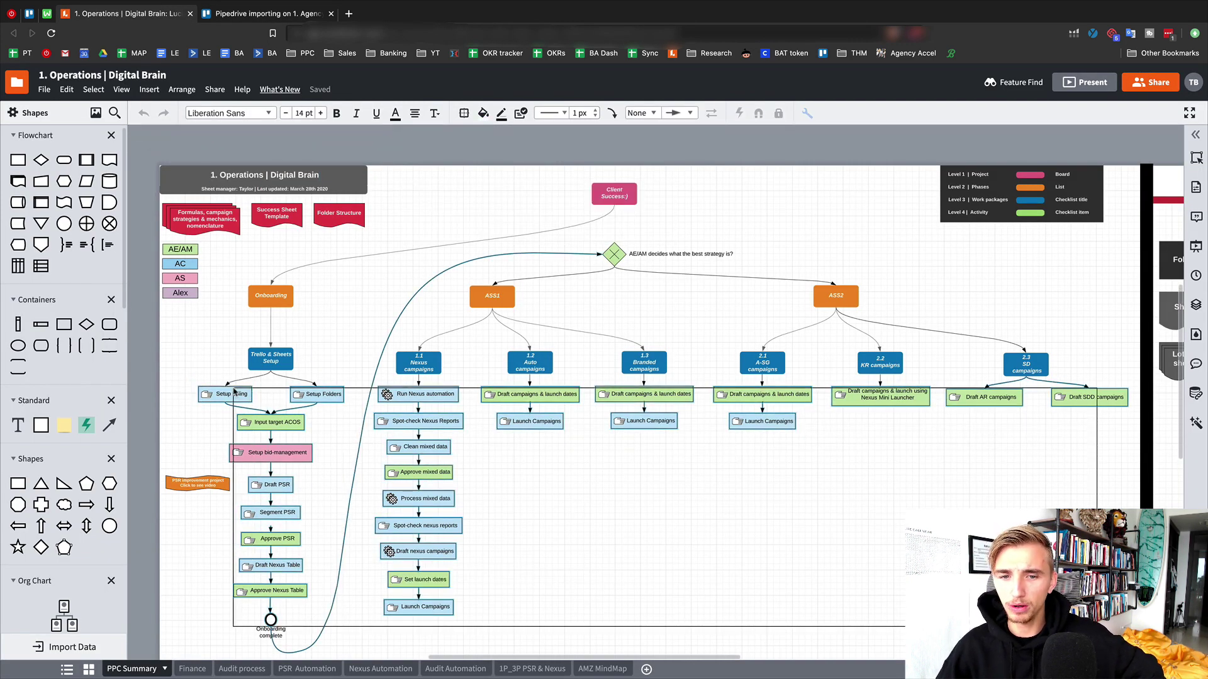
{"action": "left_click", "coordinate": [234, 391]}
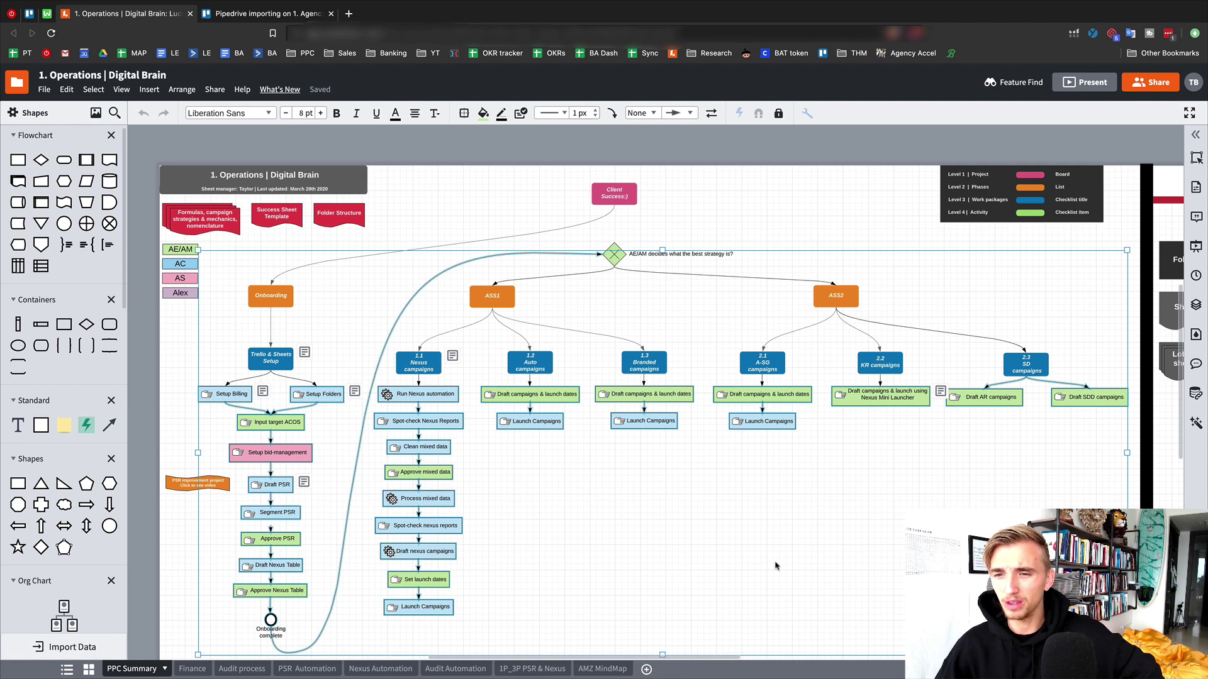
{"action": "left_click", "coordinate": [816, 209]}
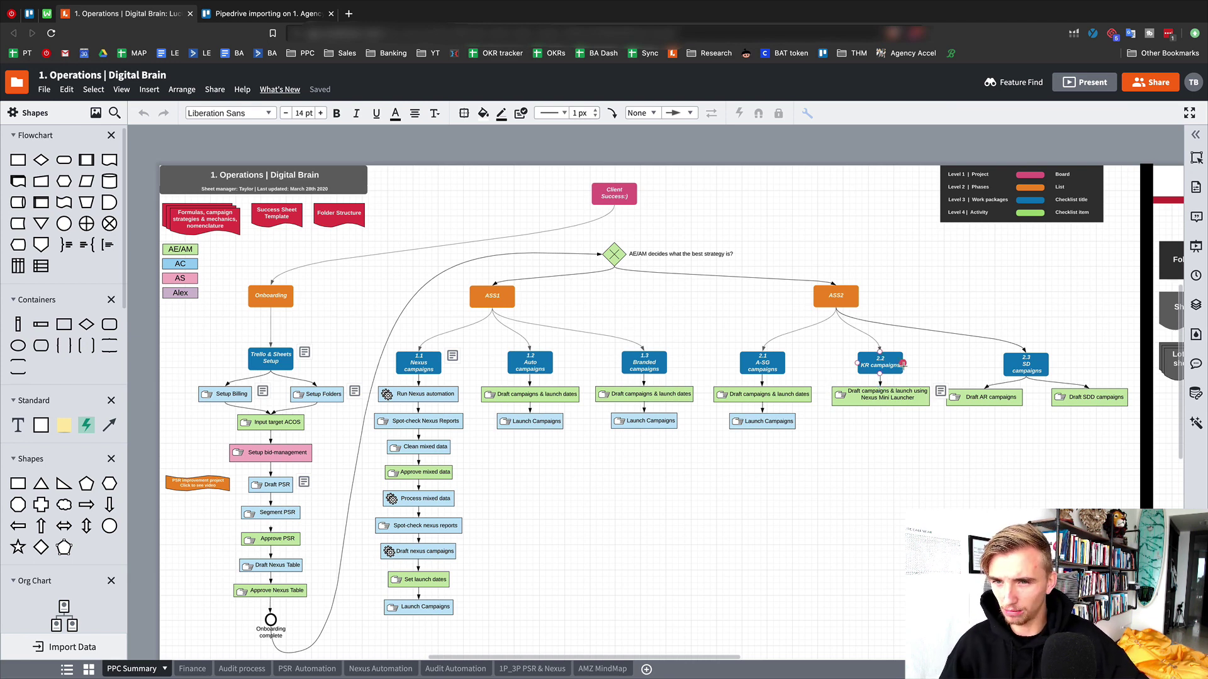
{"action": "left_click", "coordinate": [620, 187]}
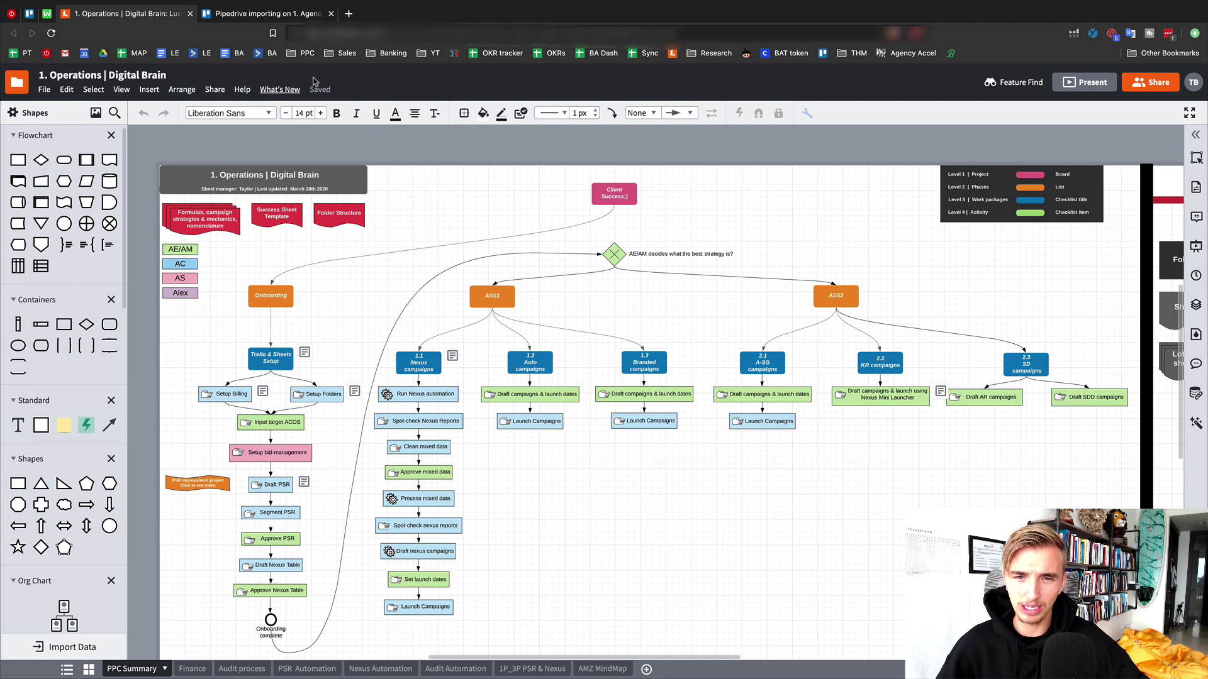
{"action": "left_click", "coordinate": [238, 182]}
{"action": "left_click", "coordinate": [238, 186]}
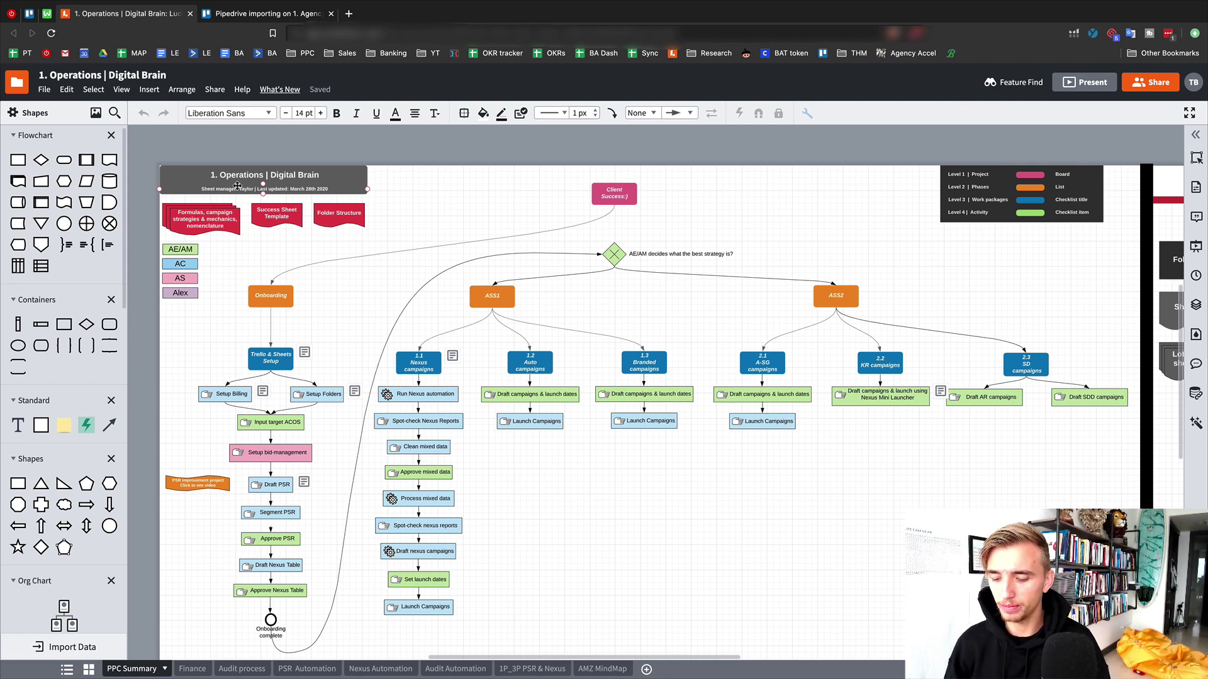
{"action": "left_click", "coordinate": [232, 171]}
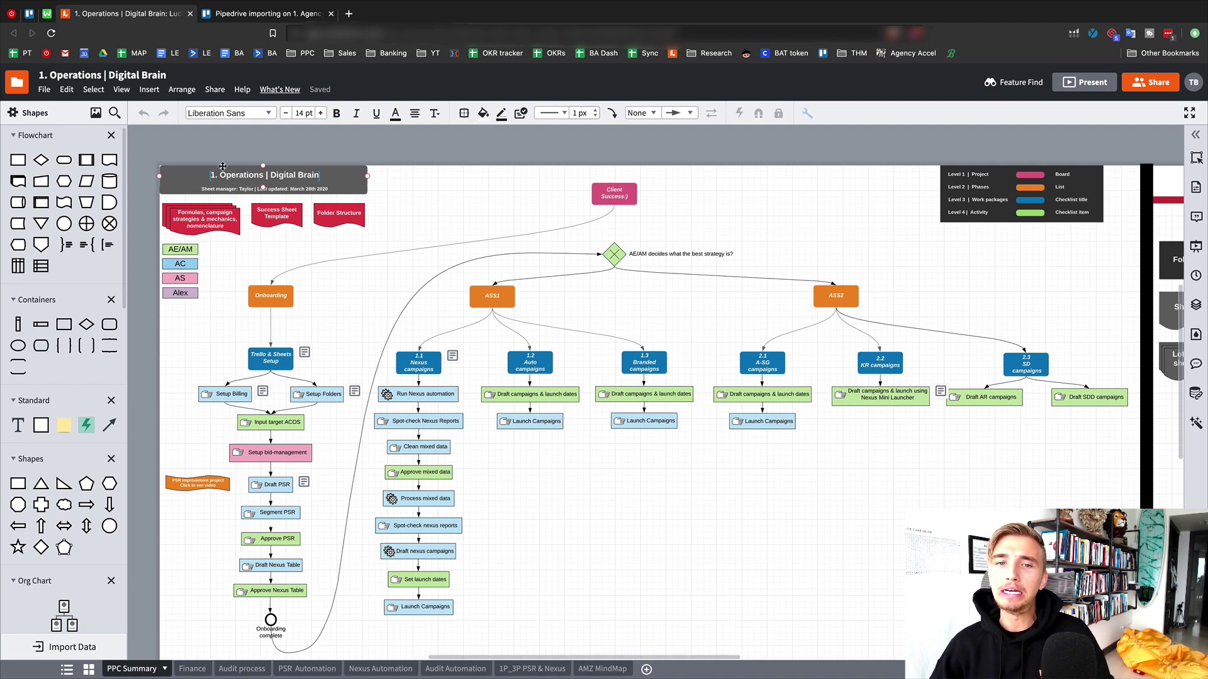
{"action": "scroll", "coordinate": [211, 188], "scroll_direction": "up", "scroll_amount": 5}
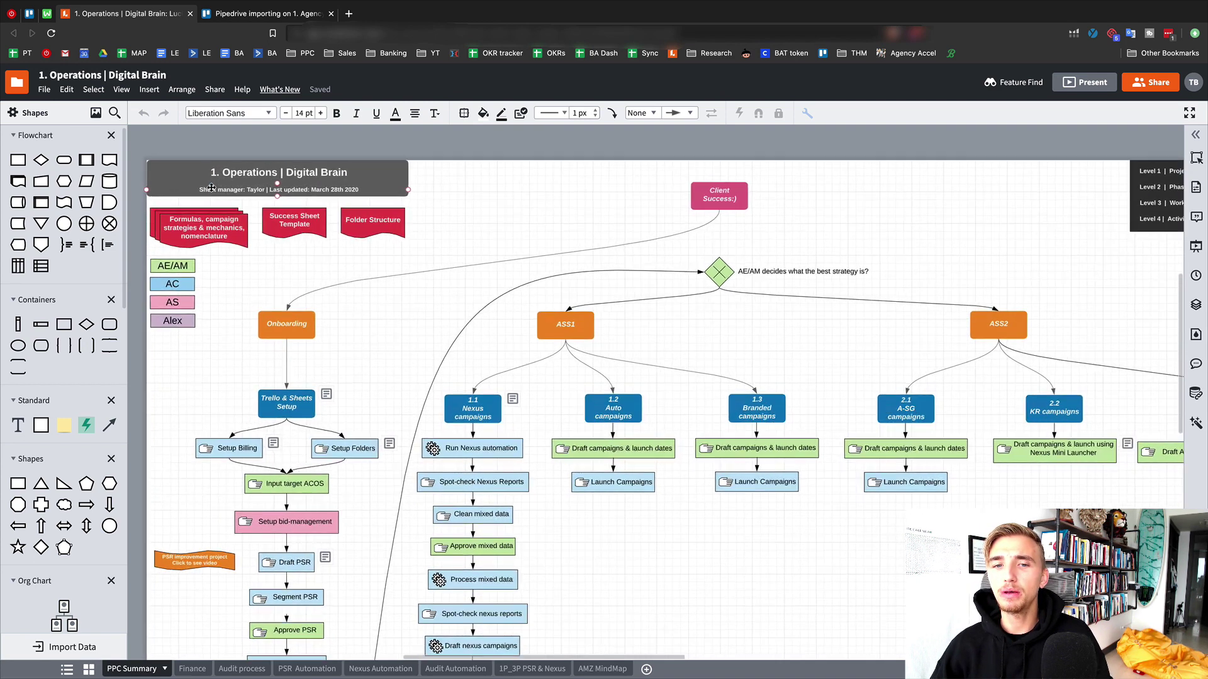
{"action": "scroll", "coordinate": [212, 187], "scroll_direction": "up", "scroll_amount": 3}
{"action": "left_click", "coordinate": [263, 174]}
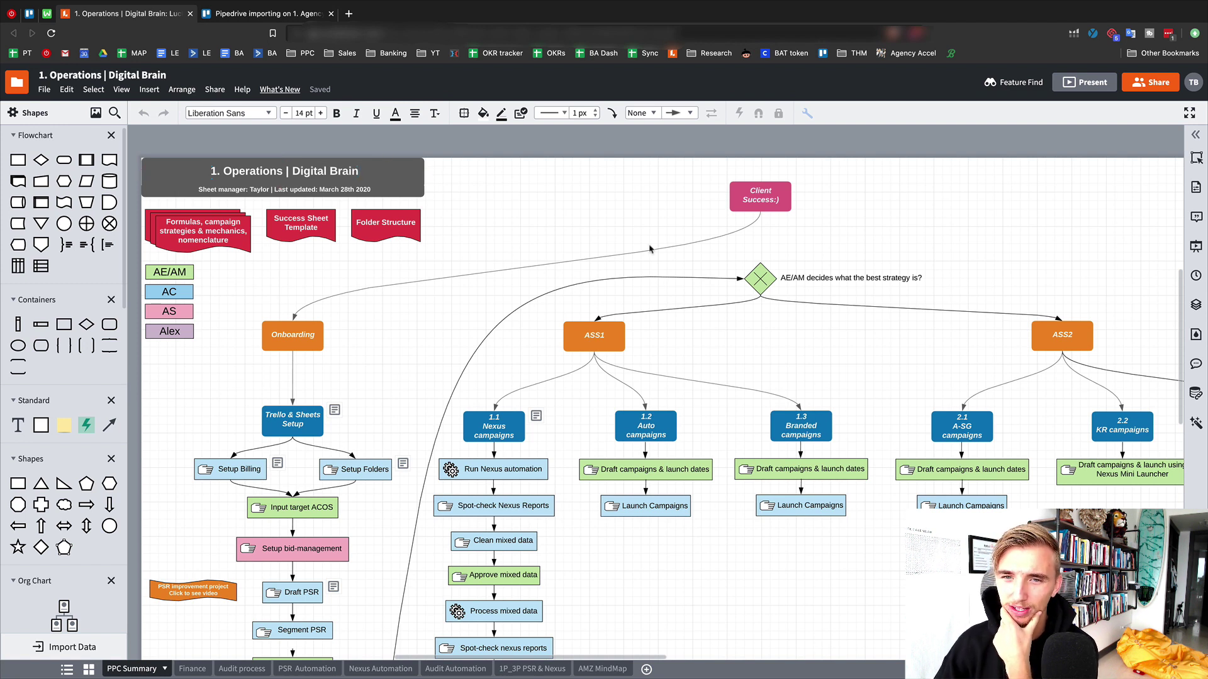
{"action": "left_click", "coordinate": [569, 209]}
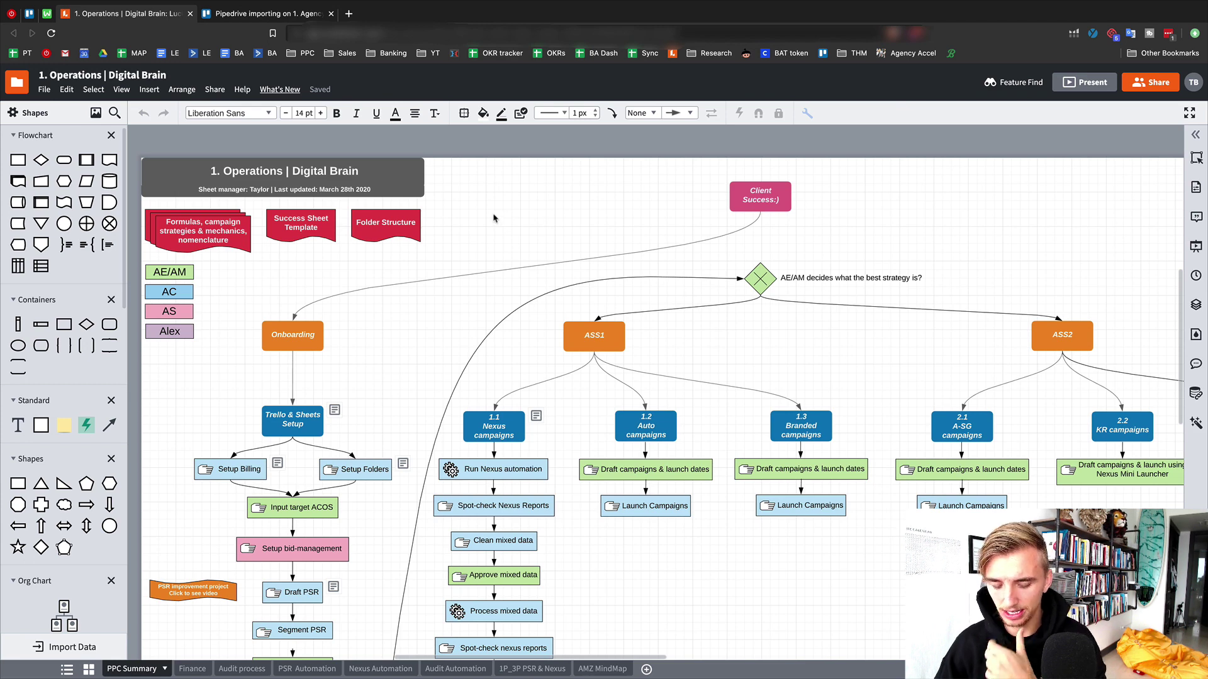
{"action": "scroll", "coordinate": [493, 218], "scroll_direction": "down", "scroll_amount": 5}
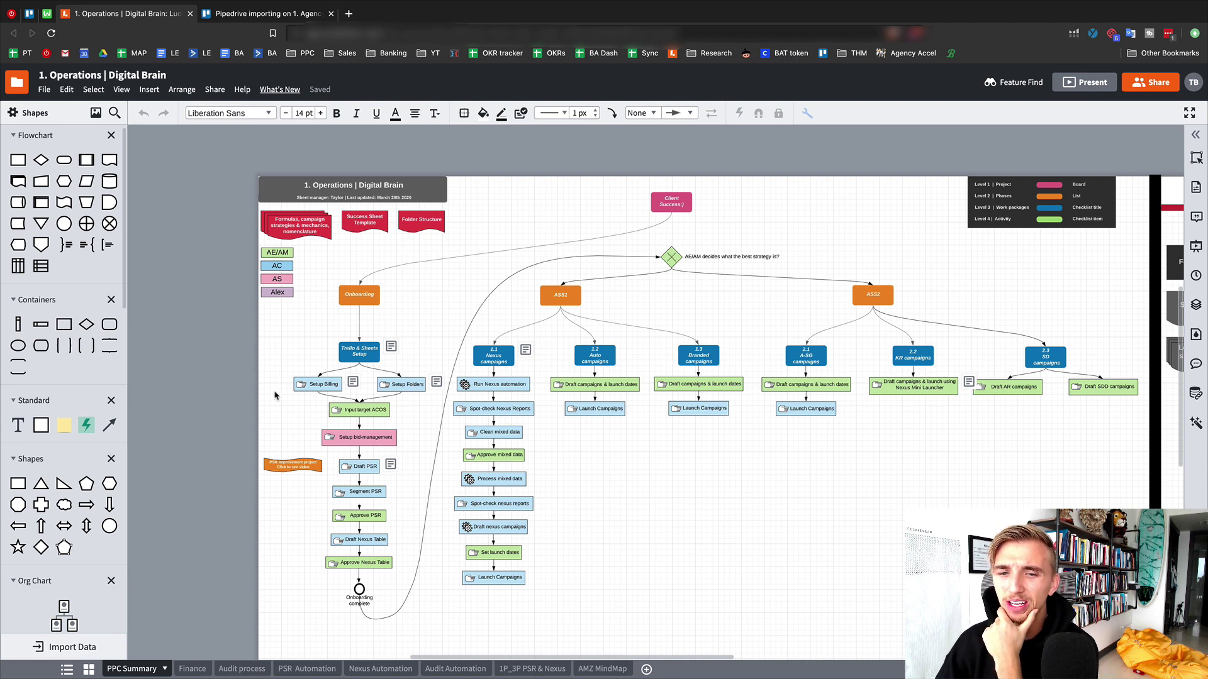
{"action": "left_click_drag", "start_coordinate": [272, 385], "coordinate": [799, 553]}
{"action": "left_click", "coordinate": [700, 560]}
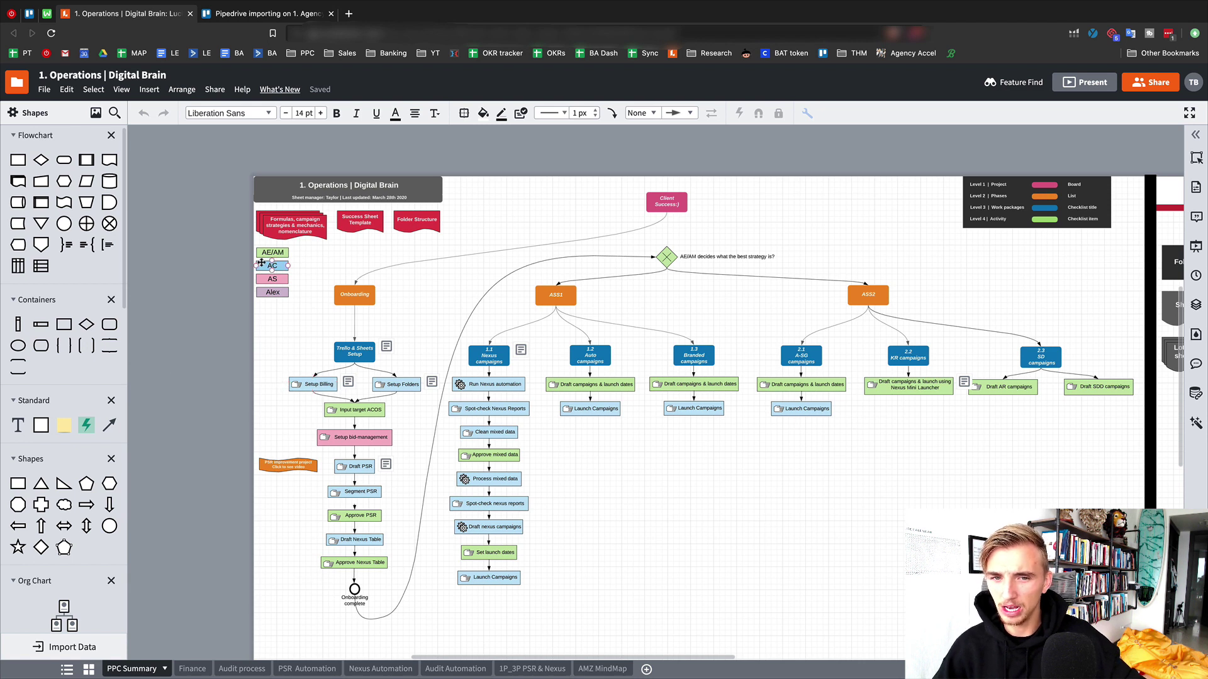
Fill the Setup Billing task with lavender to match the Alex role box.
{"action": "left_click", "coordinate": [275, 293]}
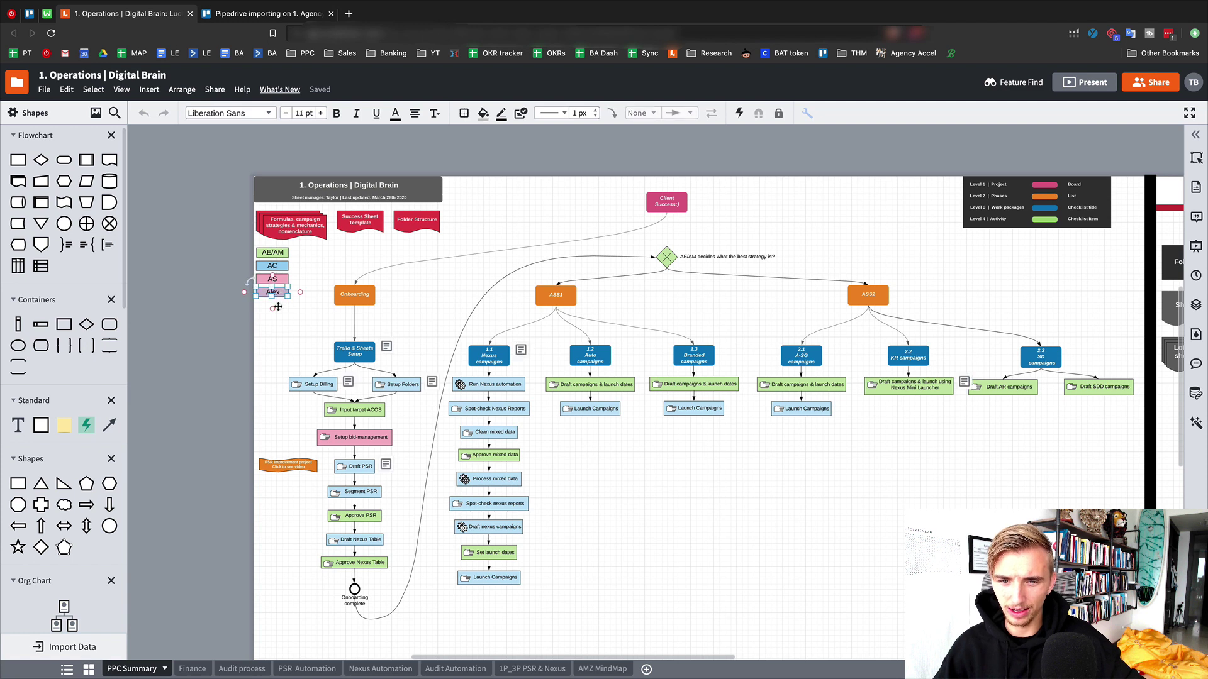
{"action": "left_click", "coordinate": [278, 339]}
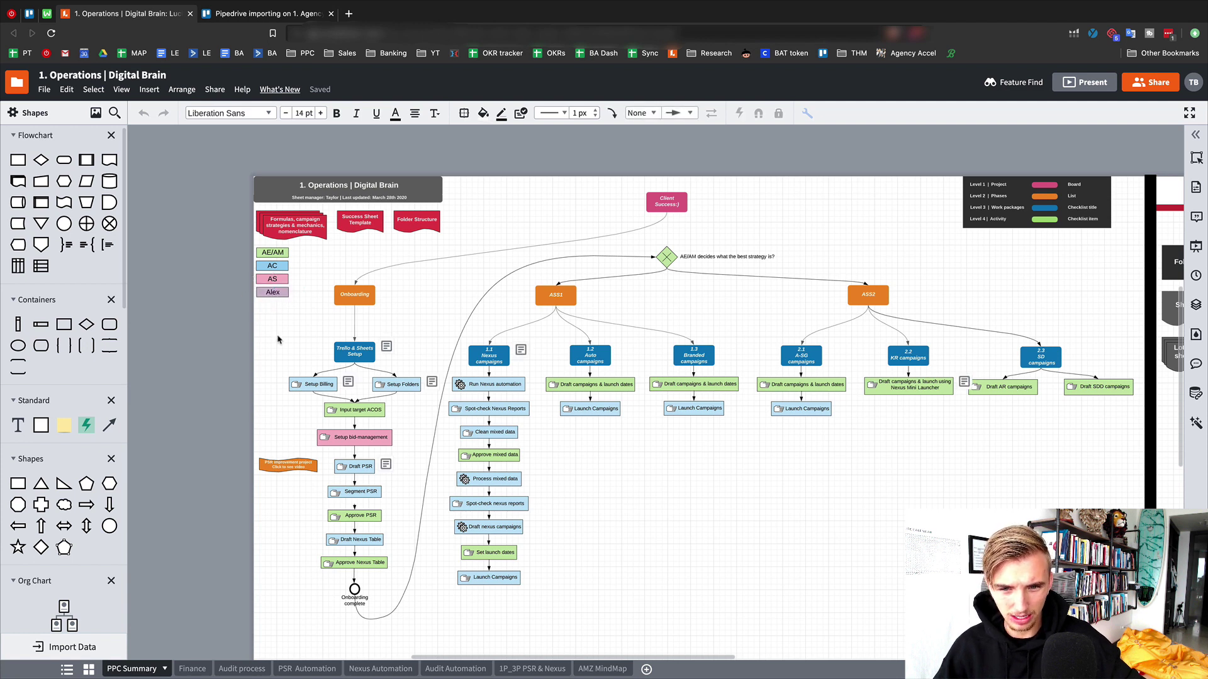
{"action": "left_click", "coordinate": [312, 388]}
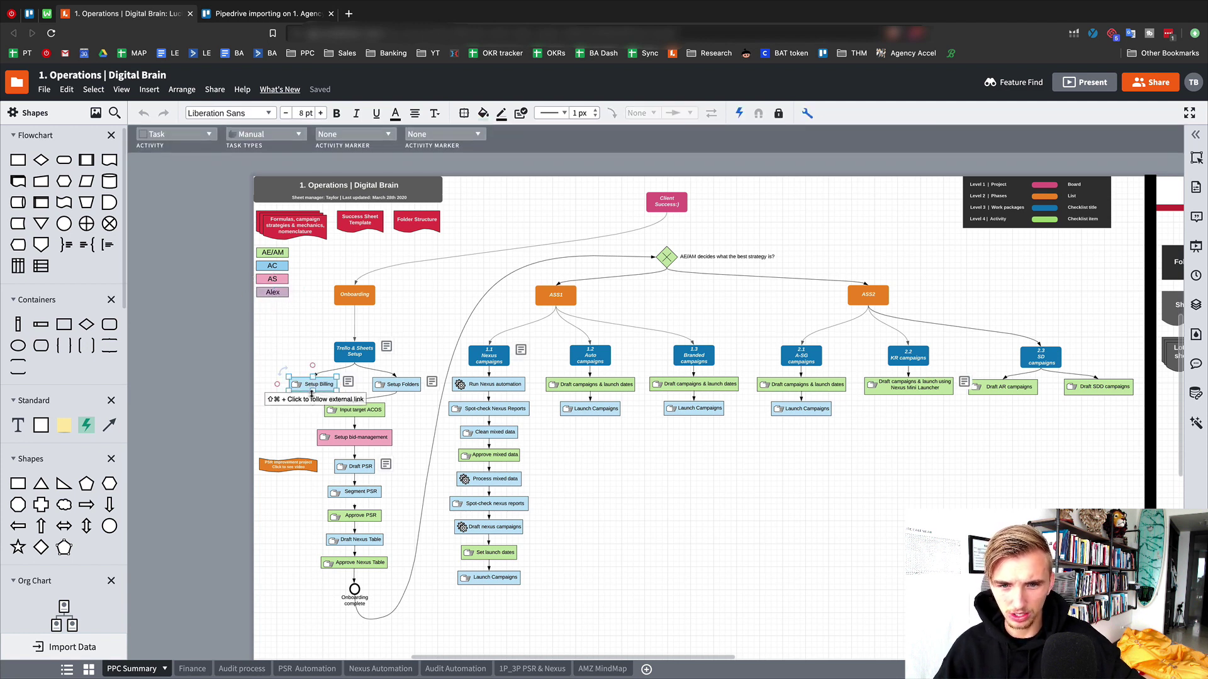
{"action": "left_click", "coordinate": [484, 113]}
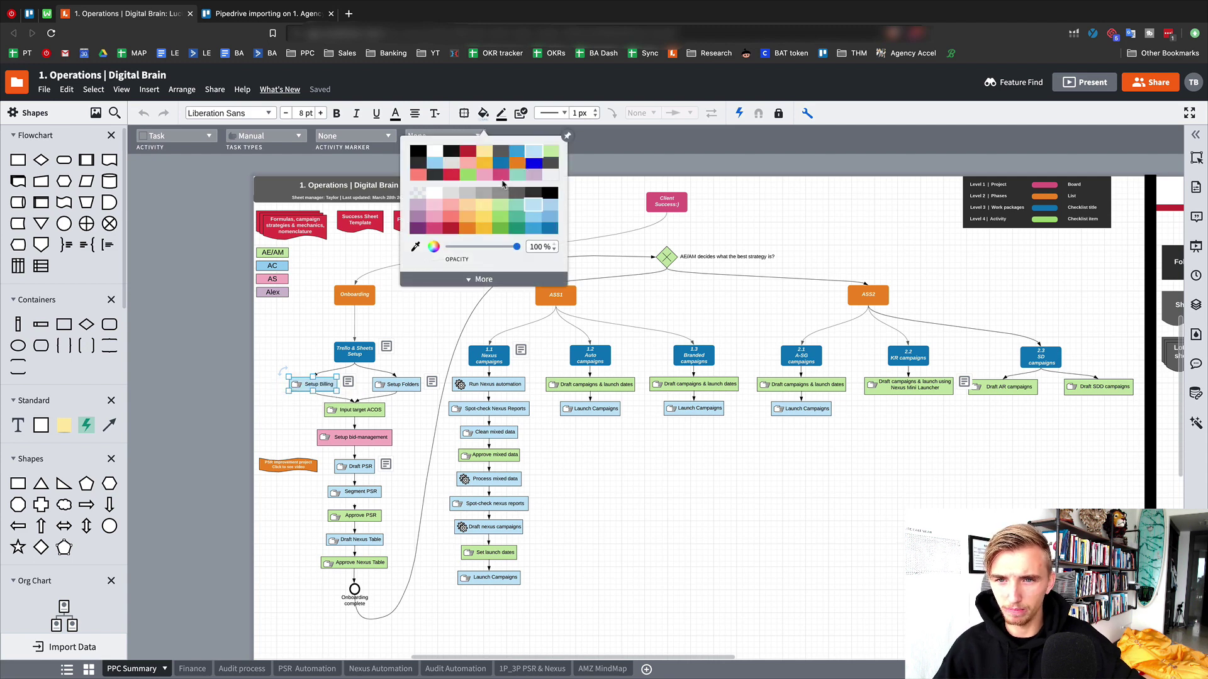
{"action": "left_click", "coordinate": [534, 175]}
{"action": "left_click", "coordinate": [293, 425]}
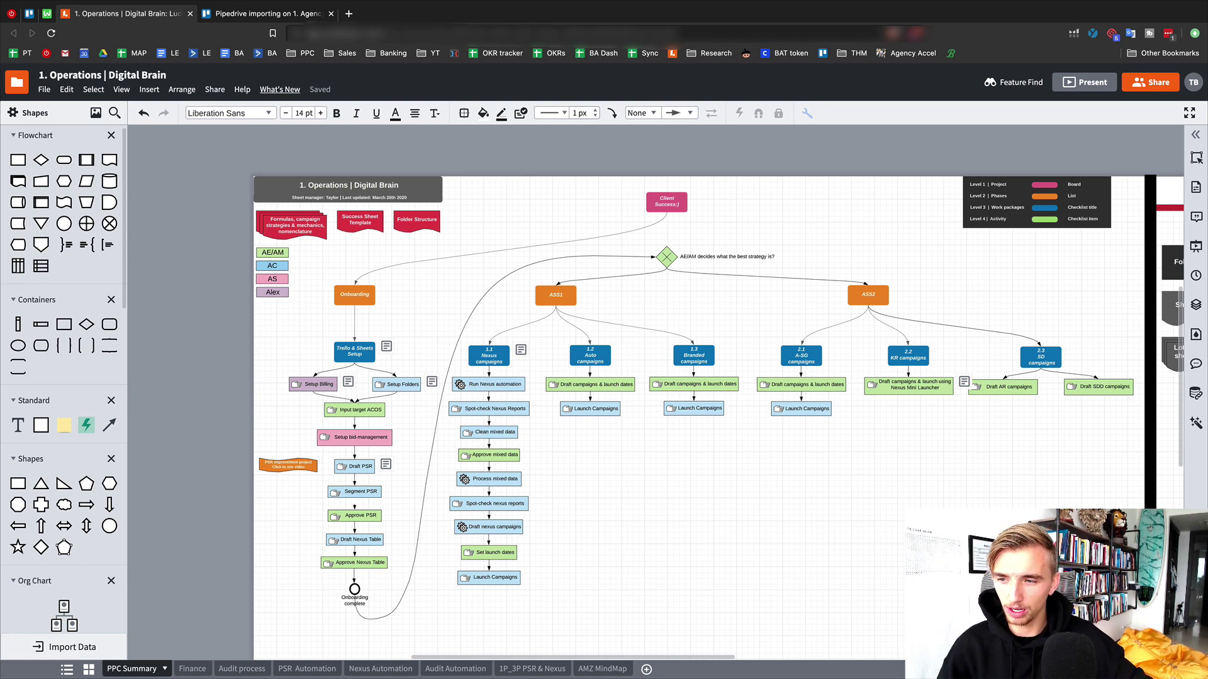
{"action": "left_click_drag", "start_coordinate": [1110, 626], "coordinate": [315, 267]}
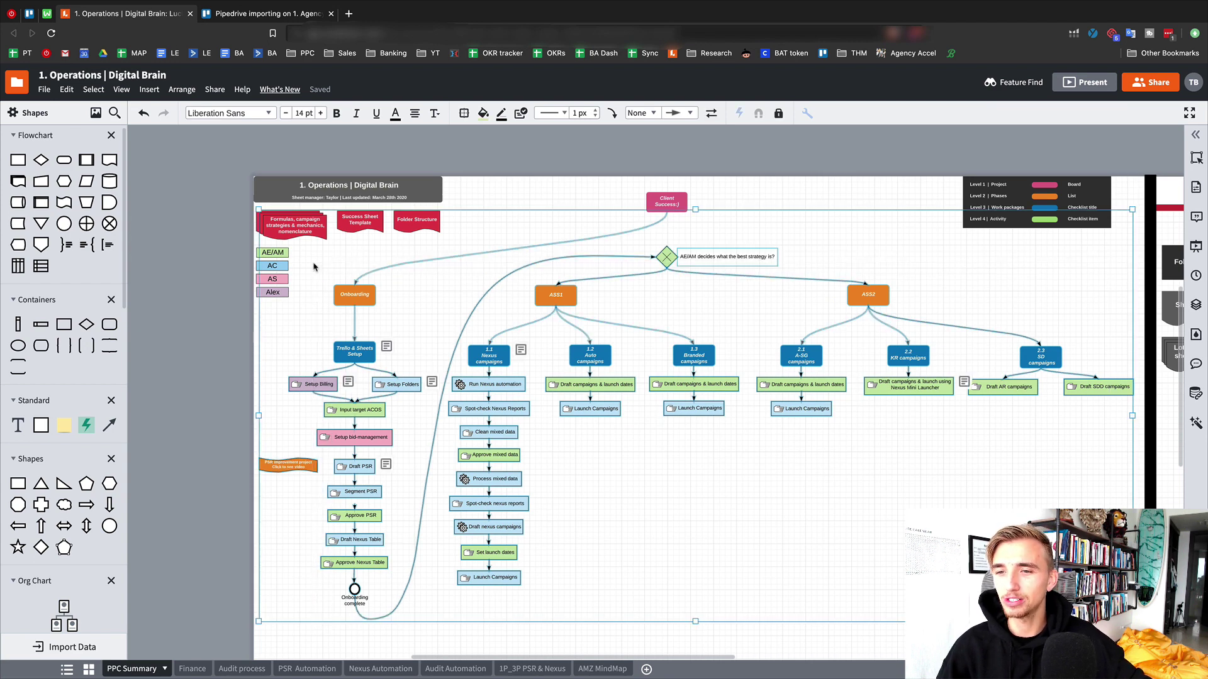
{"action": "left_click", "coordinate": [730, 569]}
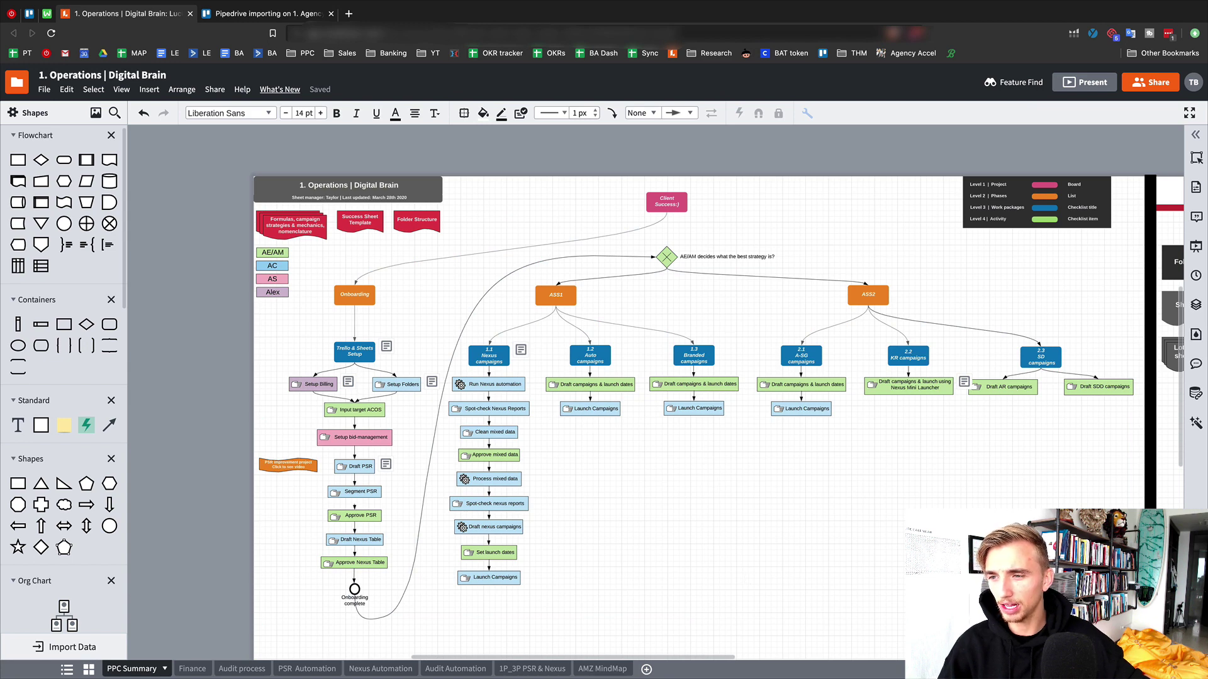
{"action": "left_click_drag", "start_coordinate": [1122, 642], "coordinate": [452, 293]}
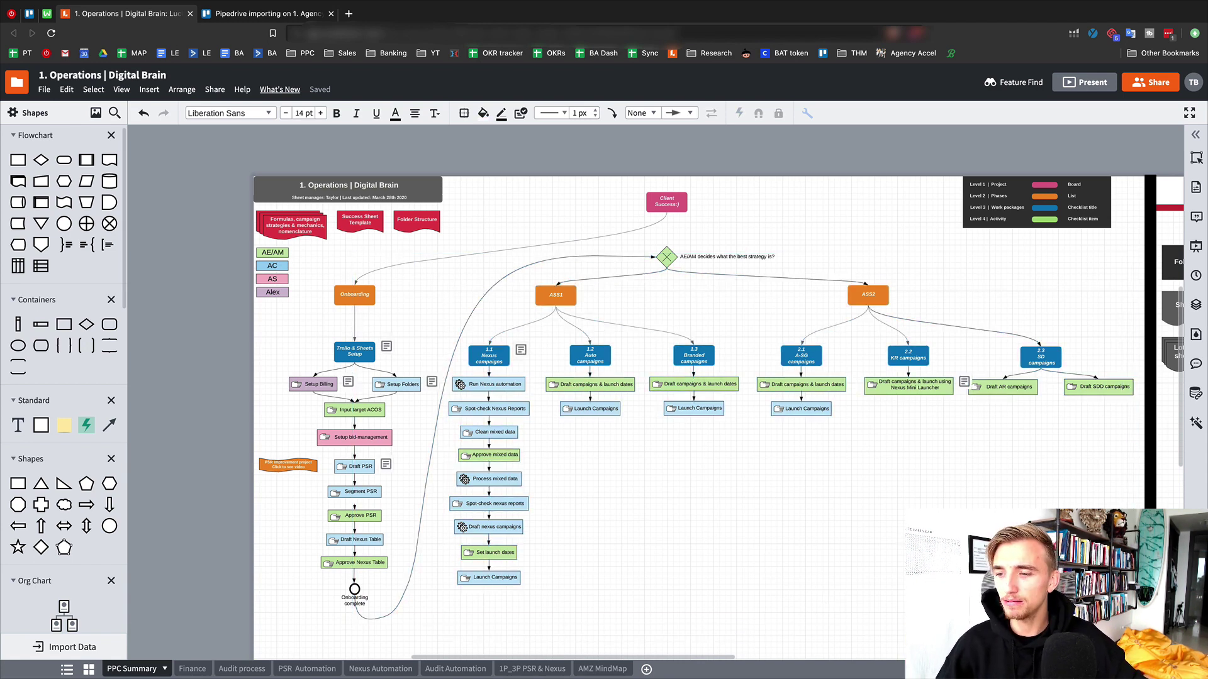
{"action": "left_click_drag", "start_coordinate": [1117, 647], "coordinate": [475, 327]}
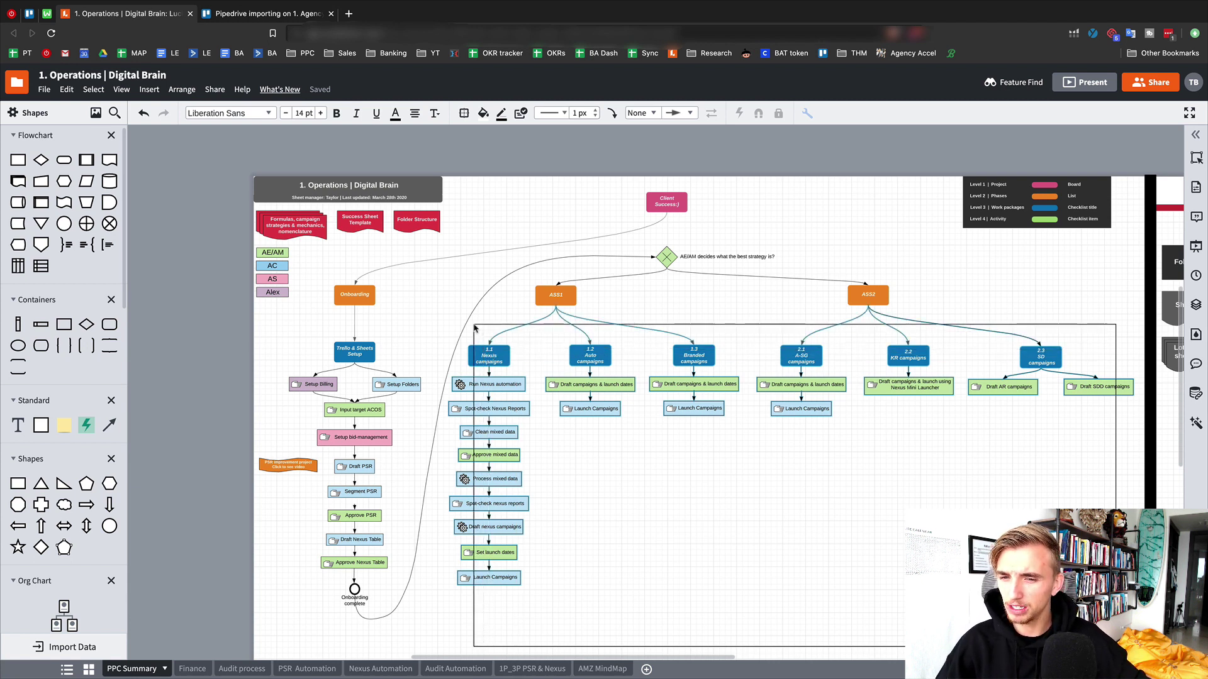
{"action": "left_click_drag", "start_coordinate": [475, 327], "coordinate": [475, 327]}
{"action": "left_click", "coordinate": [898, 247]}
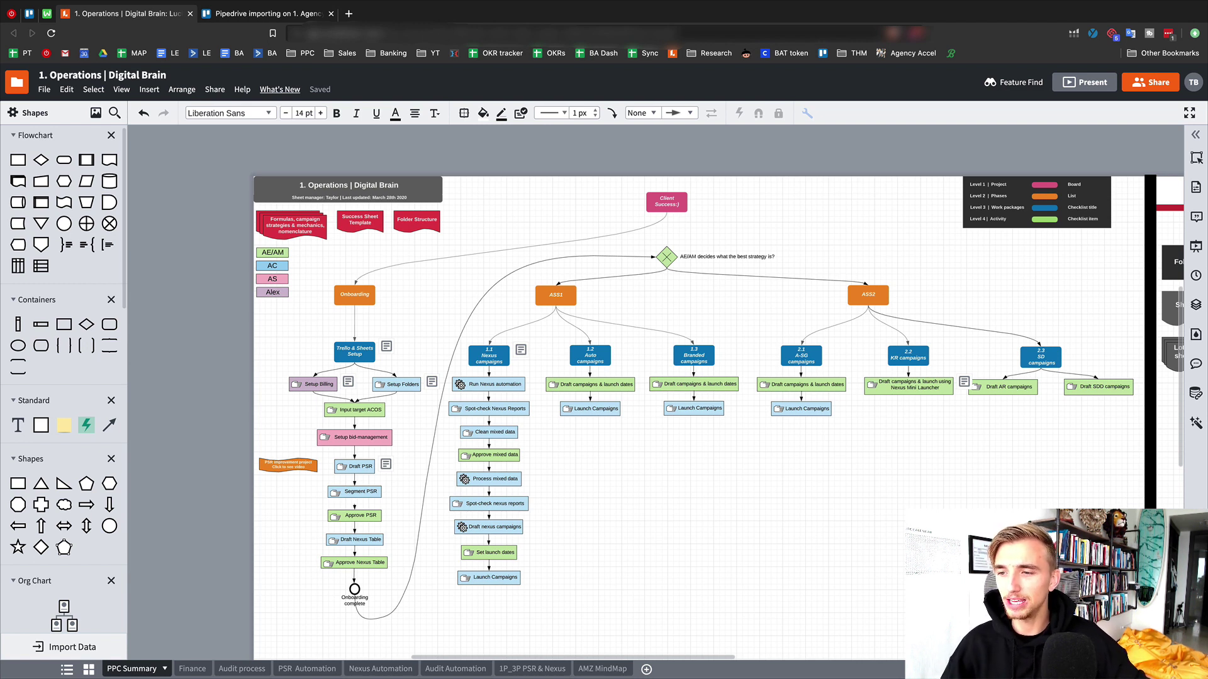
Select then clear the campaign section, and pan right to the PPC client folder structure chart.
{"action": "left_click_drag", "start_coordinate": [1110, 622], "coordinate": [477, 287]}
{"action": "left_click", "coordinate": [852, 640]}
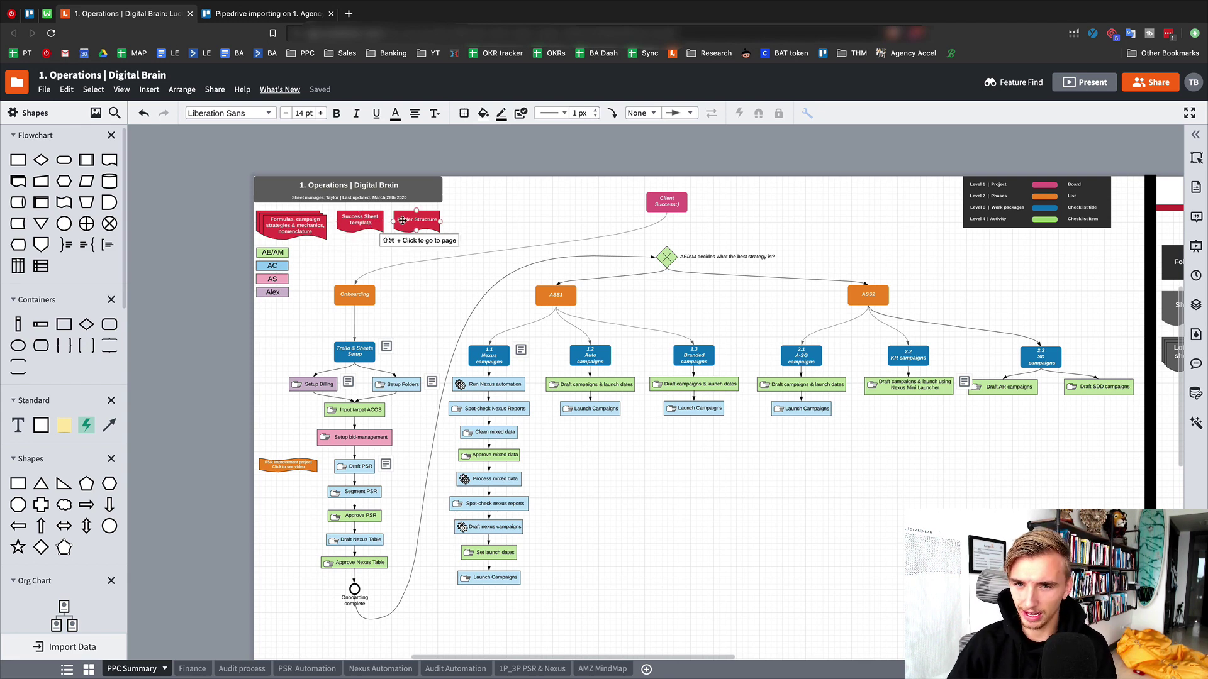
{"action": "left_click_drag", "start_coordinate": [458, 658], "coordinate": [648, 658]}
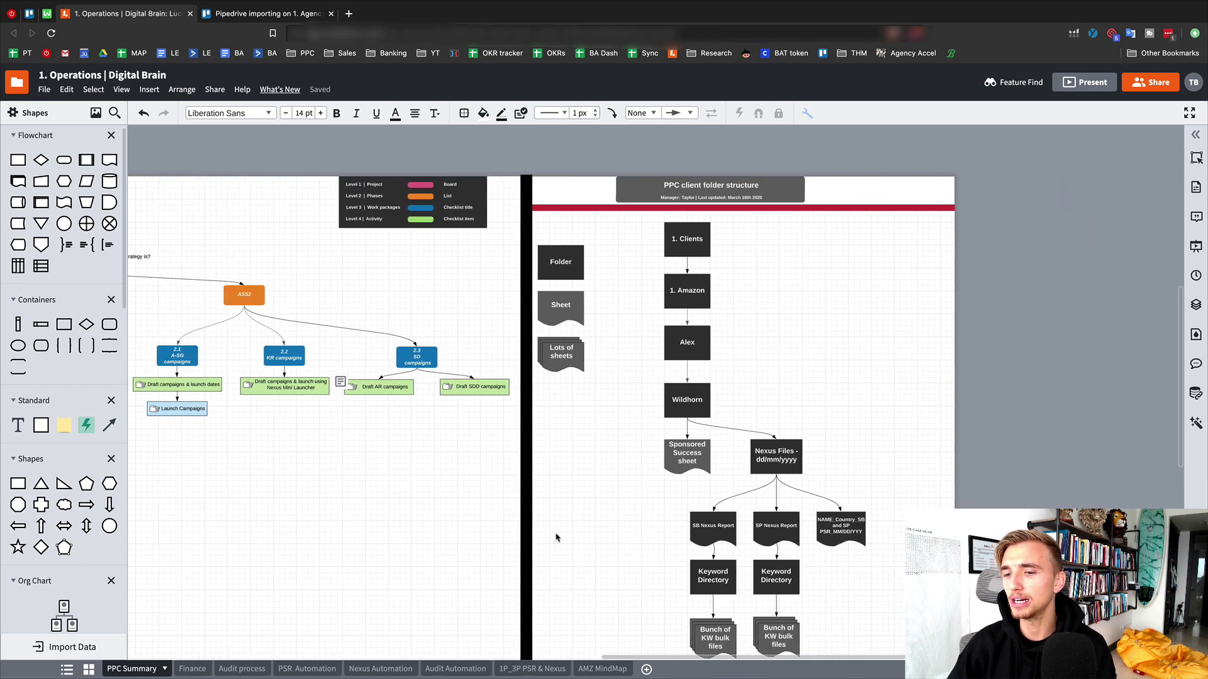
Pan back left to the main PPC Summary flowchart with the lavender Setup Billing task.
{"action": "scroll", "coordinate": [556, 538], "scroll_direction": "down", "scroll_amount": 1}
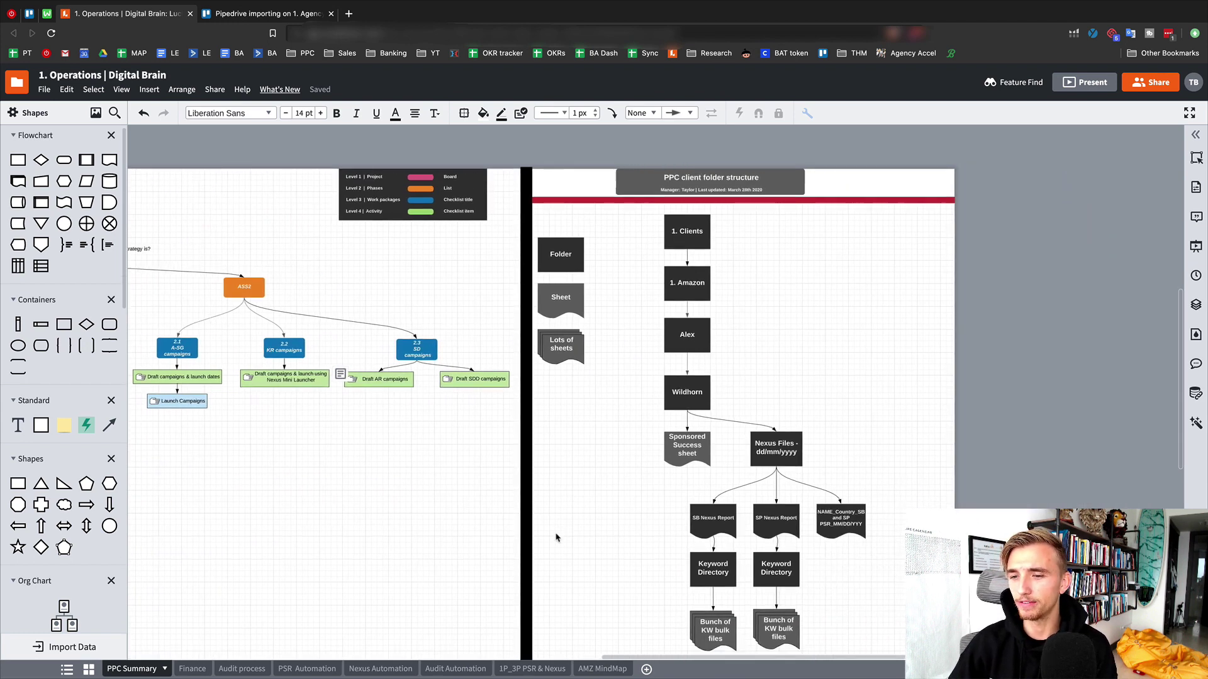
{"action": "scroll", "coordinate": [556, 538], "scroll_direction": "down", "scroll_amount": 2}
{"action": "scroll", "coordinate": [556, 538], "scroll_direction": "down", "scroll_amount": 2}
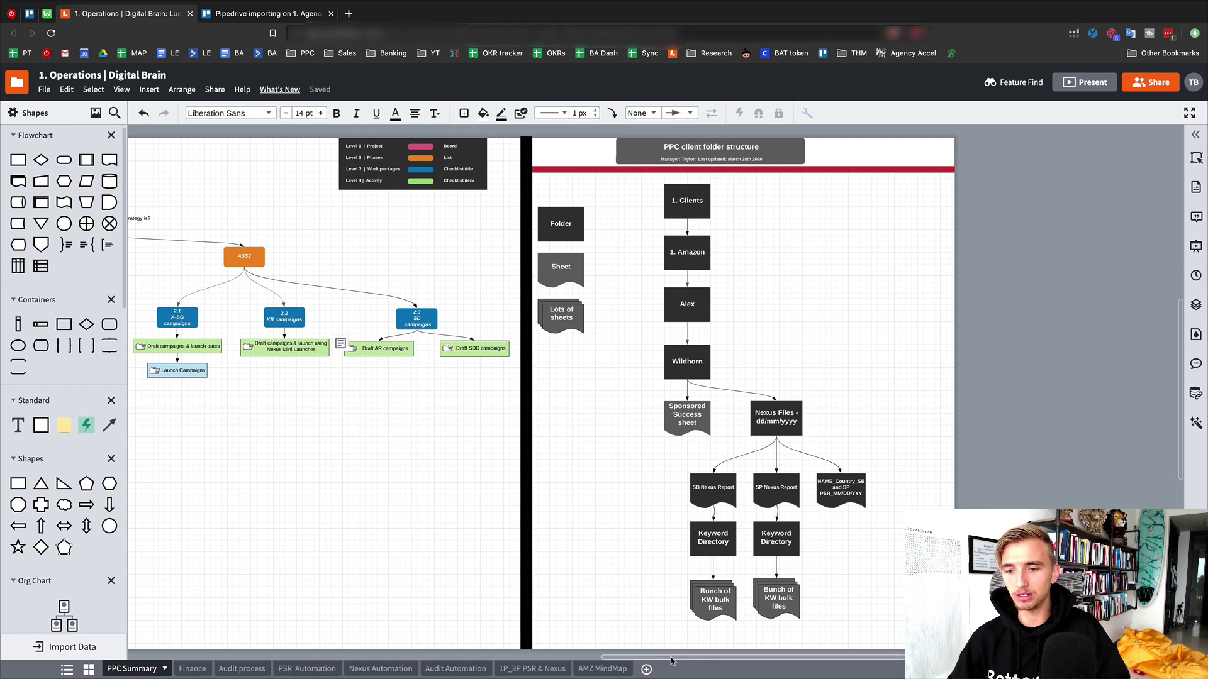
{"action": "left_click_drag", "start_coordinate": [671, 657], "coordinate": [509, 659]}
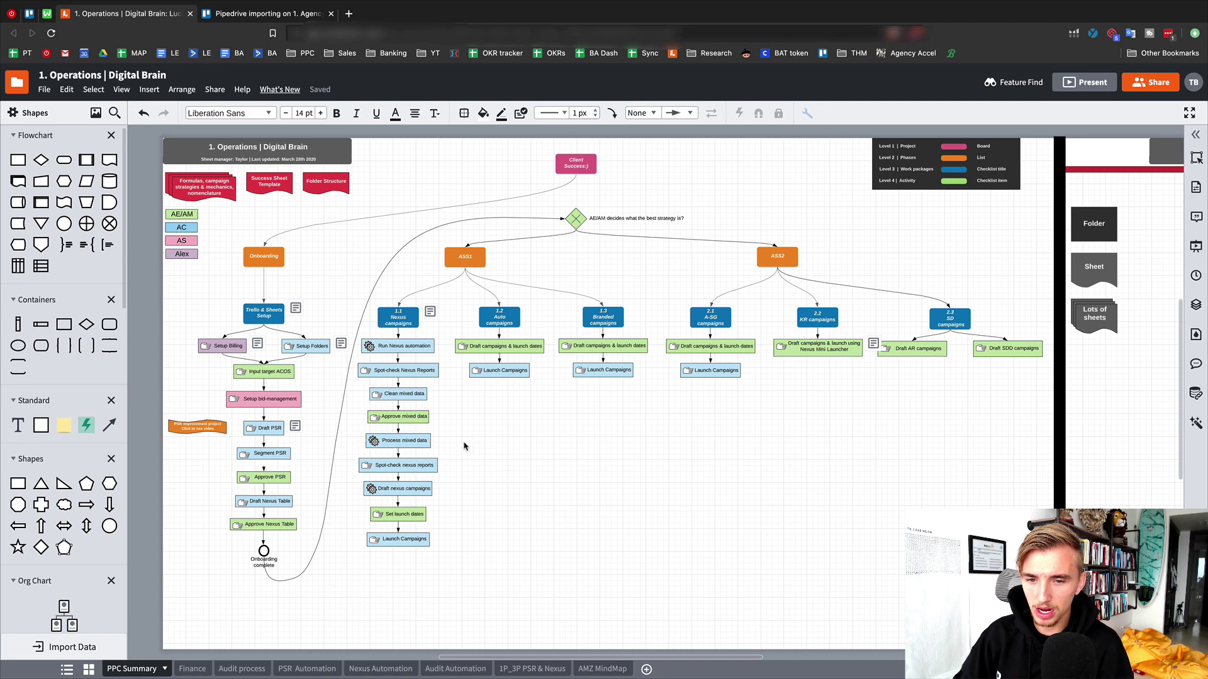
Select and deselect the Process mixed data shape, then switch to the Audit process page.
{"action": "left_click_drag", "start_coordinate": [465, 438], "coordinate": [352, 442]}
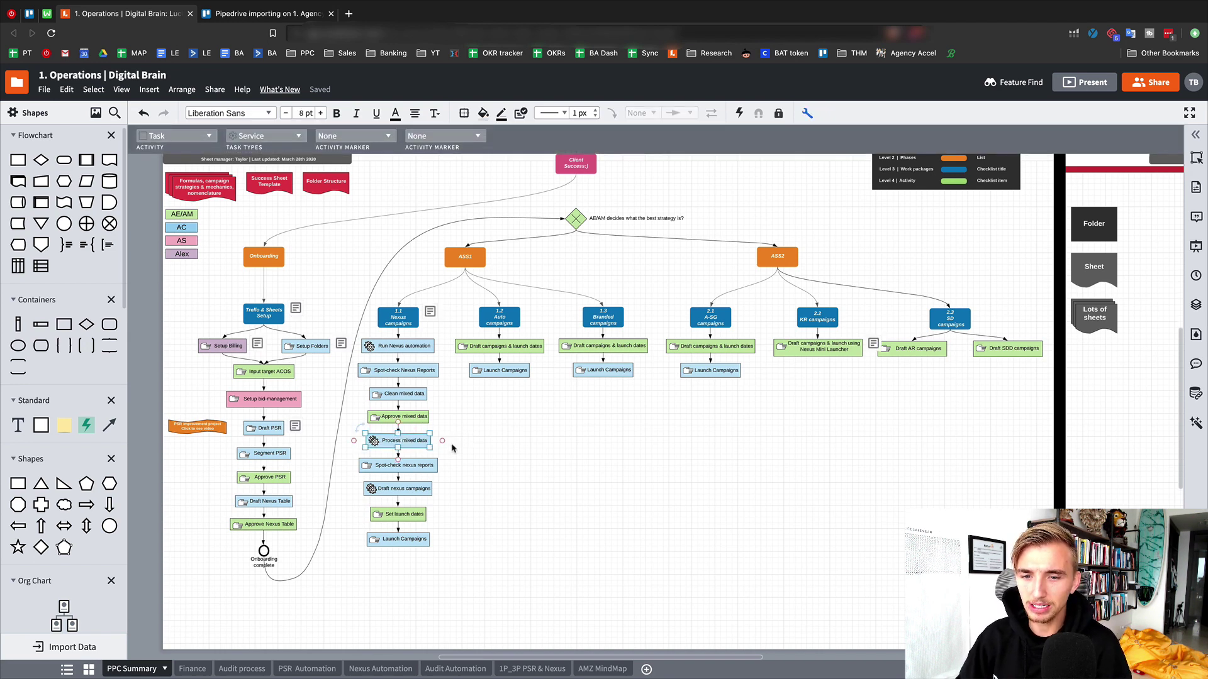
{"action": "left_click_drag", "start_coordinate": [472, 445], "coordinate": [352, 447]}
{"action": "left_click", "coordinate": [512, 451]}
{"action": "mouse_move", "coordinate": [463, 444]}
{"action": "left_mouse_down"}
{"action": "mouse_move", "coordinate": [335, 439]}
{"action": "mouse_move", "coordinate": [462, 449]}
{"action": "left_mouse_up"}
{"action": "left_click", "coordinate": [554, 450]}
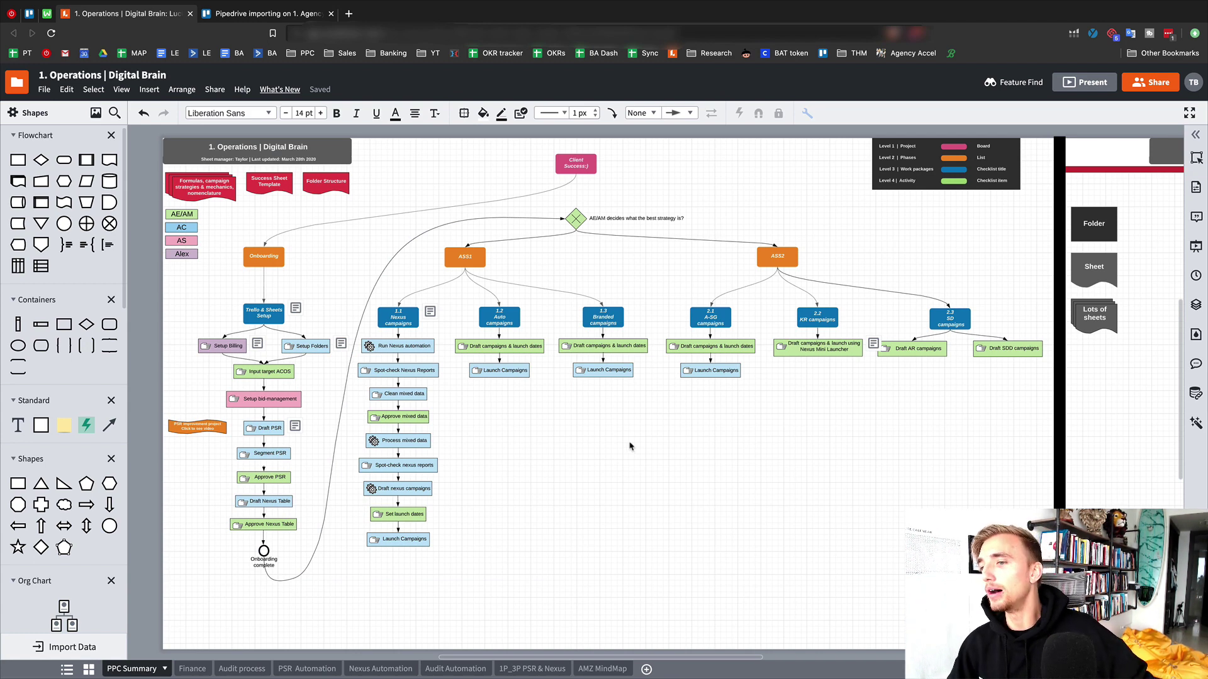
{"action": "left_click", "coordinate": [249, 669]}
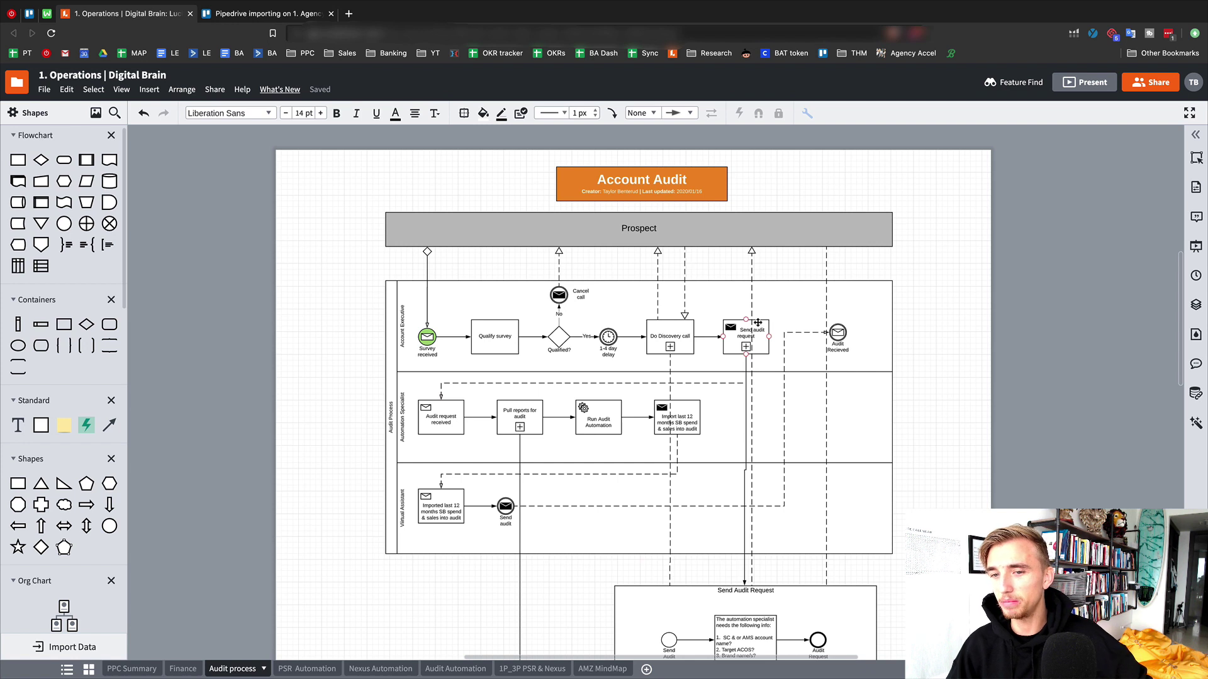
{"action": "scroll", "coordinate": [758, 322], "scroll_direction": "down", "scroll_amount": 1}
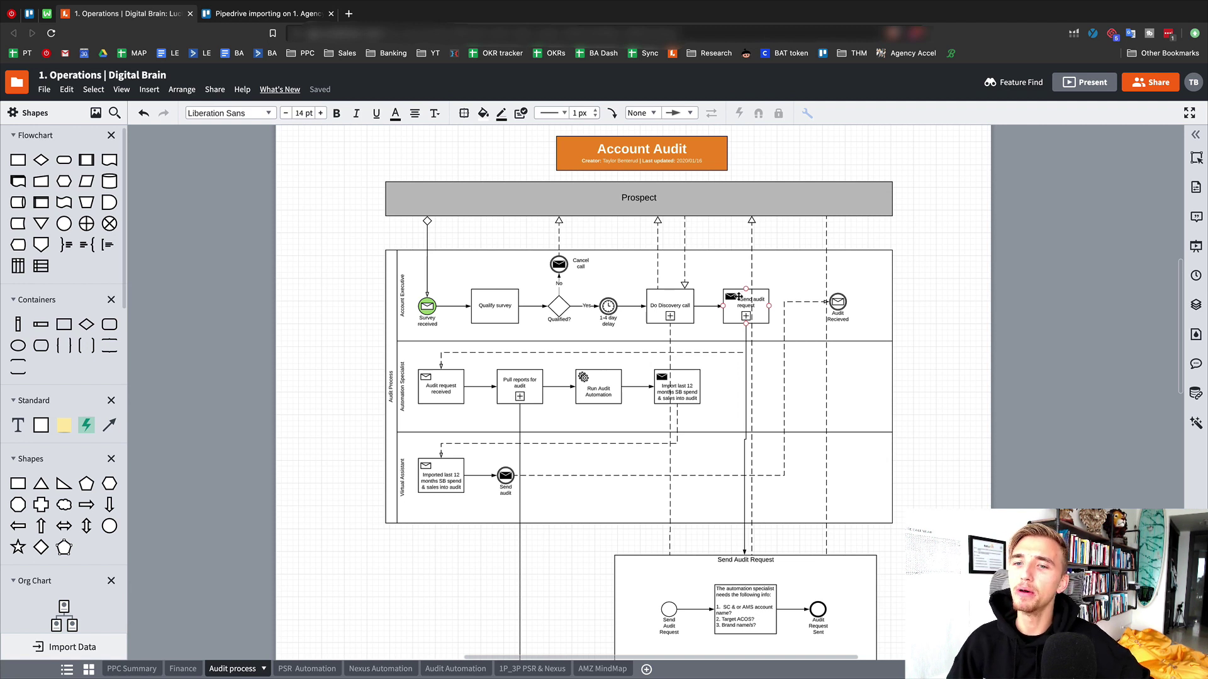
{"action": "scroll", "coordinate": [707, 283], "scroll_direction": "up", "scroll_amount": 1}
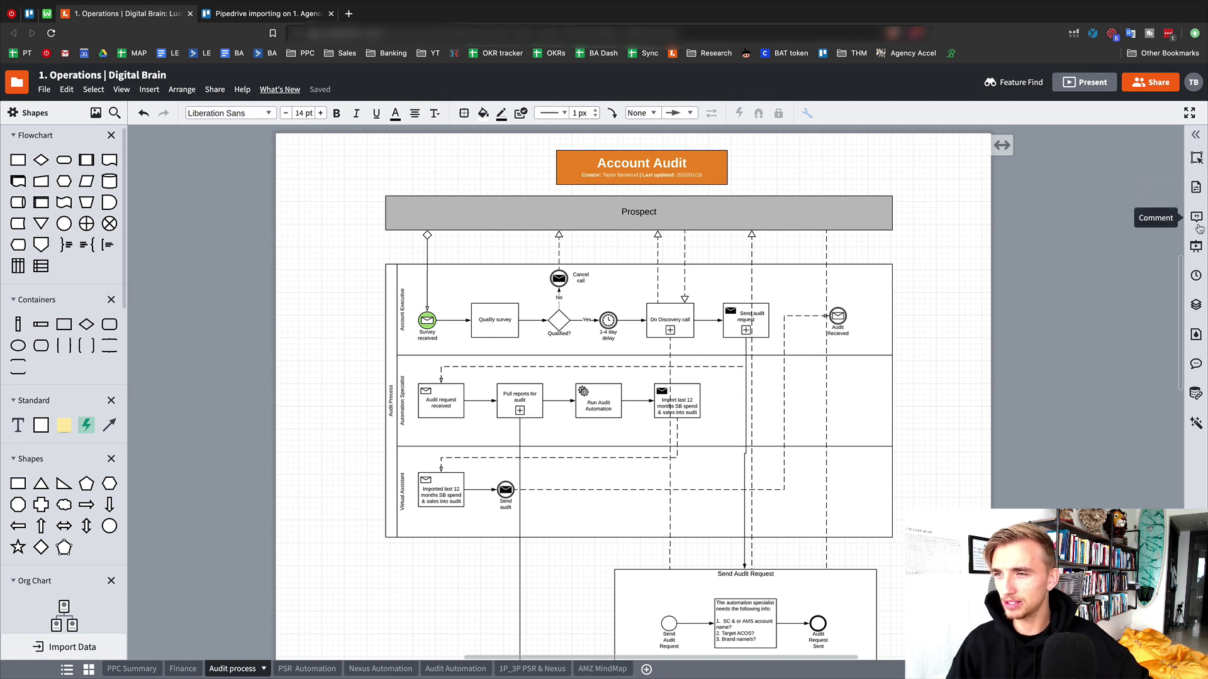
Hide the Discovery call, Send Audit Request and 3. Pull reports for audit layers.
{"action": "left_click", "coordinate": [1195, 304]}
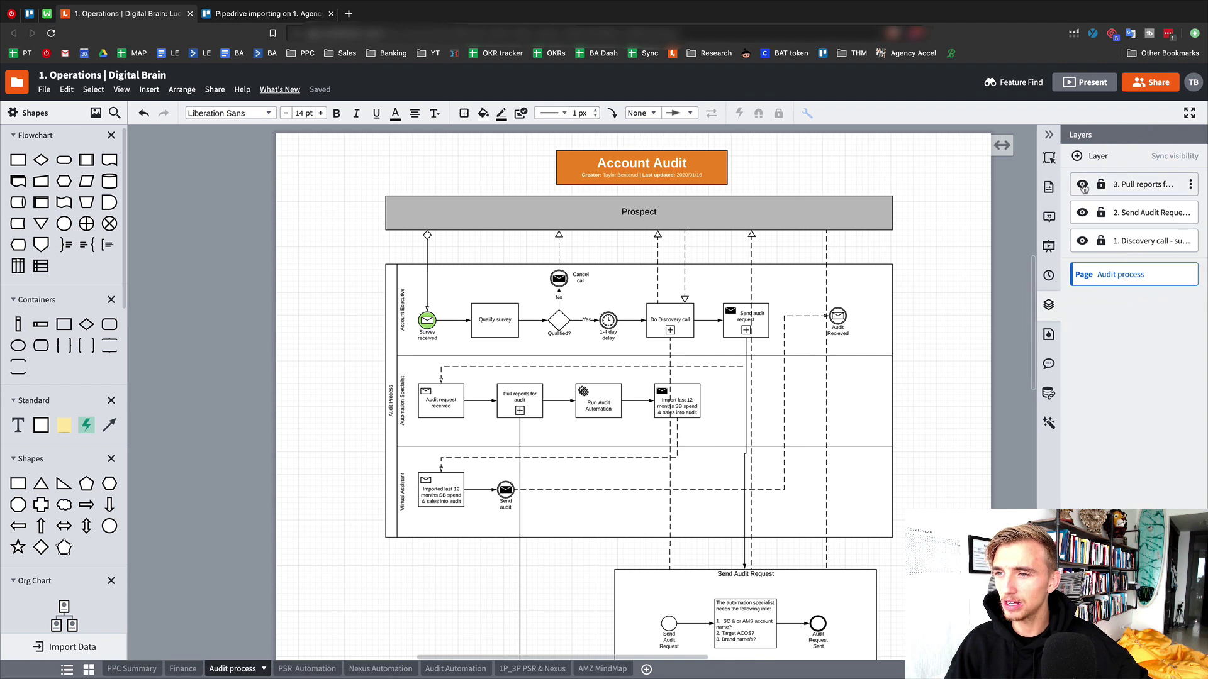
{"action": "left_click", "coordinate": [1082, 241]}
{"action": "left_click", "coordinate": [1083, 212]}
{"action": "left_click", "coordinate": [1082, 184]}
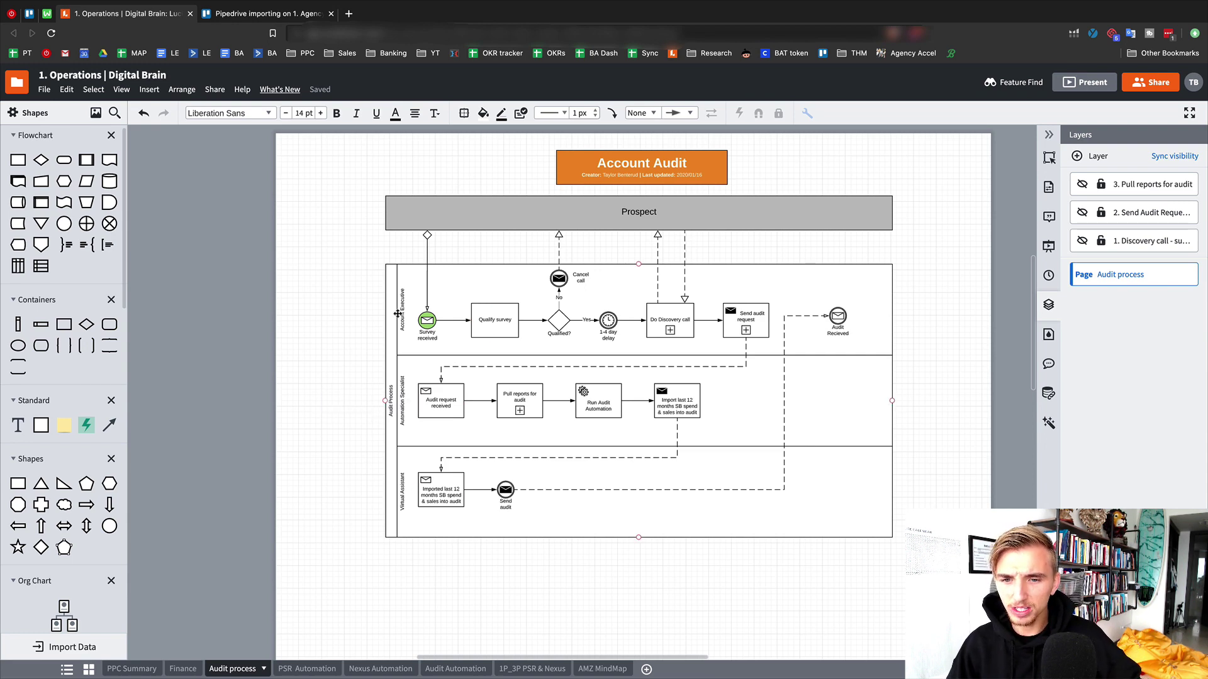
Scroll up the Account Audit diagram and select the Do Discovery call sub-process.
{"action": "scroll", "coordinate": [430, 320], "scroll_direction": "up", "scroll_amount": 3}
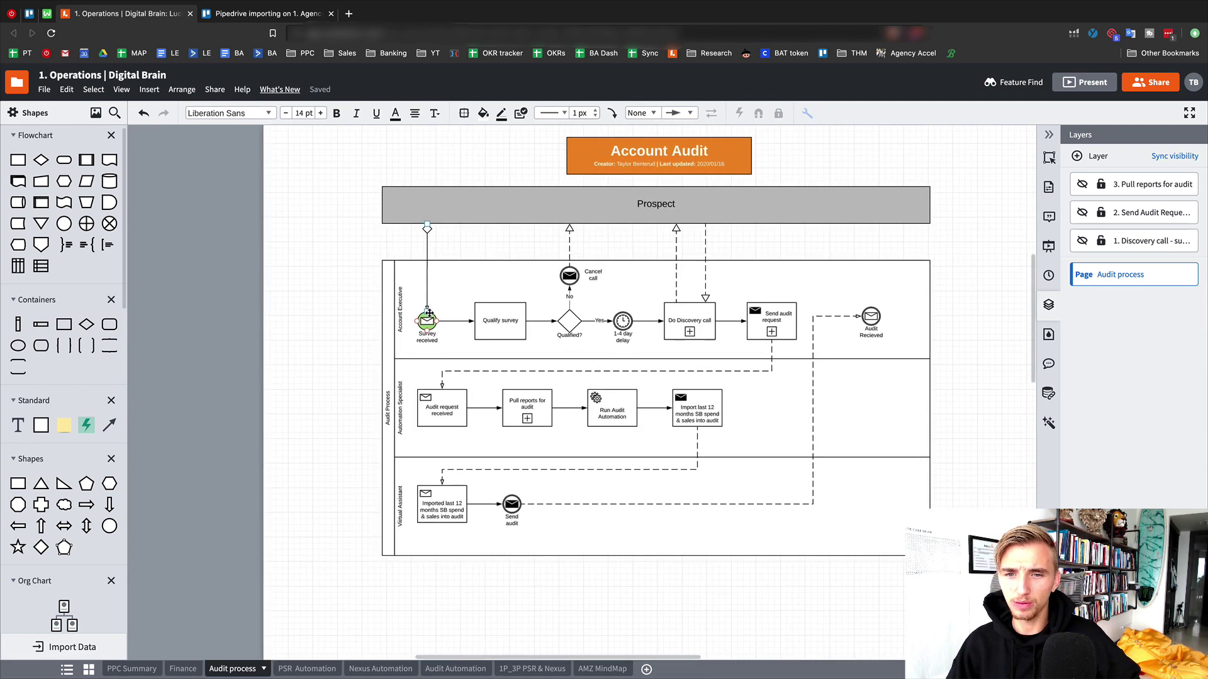
{"action": "scroll", "coordinate": [429, 314], "scroll_direction": "up", "scroll_amount": 1}
{"action": "scroll", "coordinate": [429, 314], "scroll_direction": "up", "scroll_amount": 1}
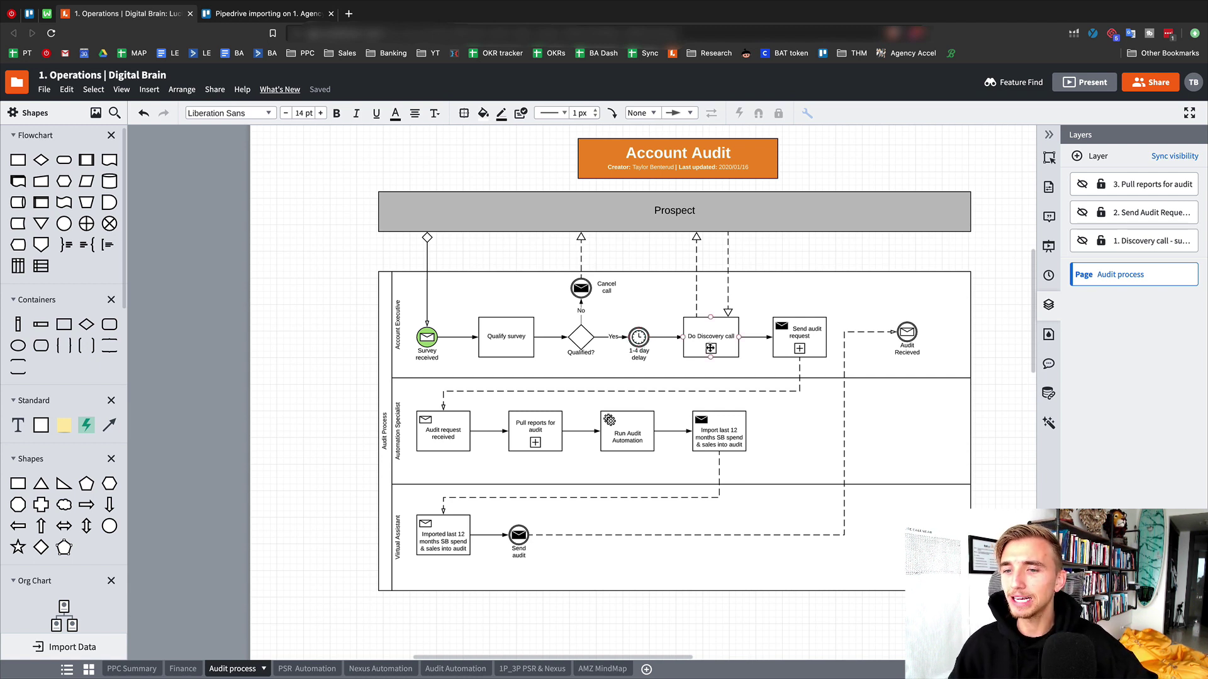
{"action": "left_click", "coordinate": [722, 334]}
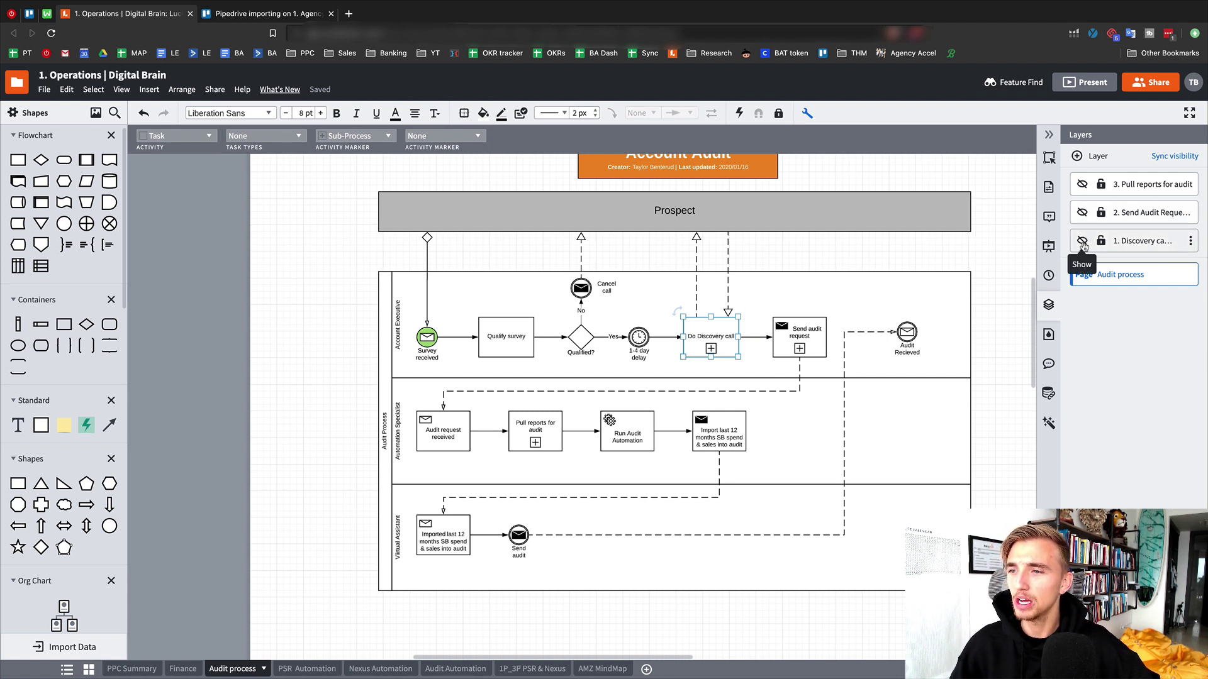
{"action": "left_click", "coordinate": [1083, 242]}
{"action": "scroll", "coordinate": [889, 321], "scroll_direction": "down", "scroll_amount": 4}
{"action": "scroll", "coordinate": [889, 322], "scroll_direction": "down", "scroll_amount": 4}
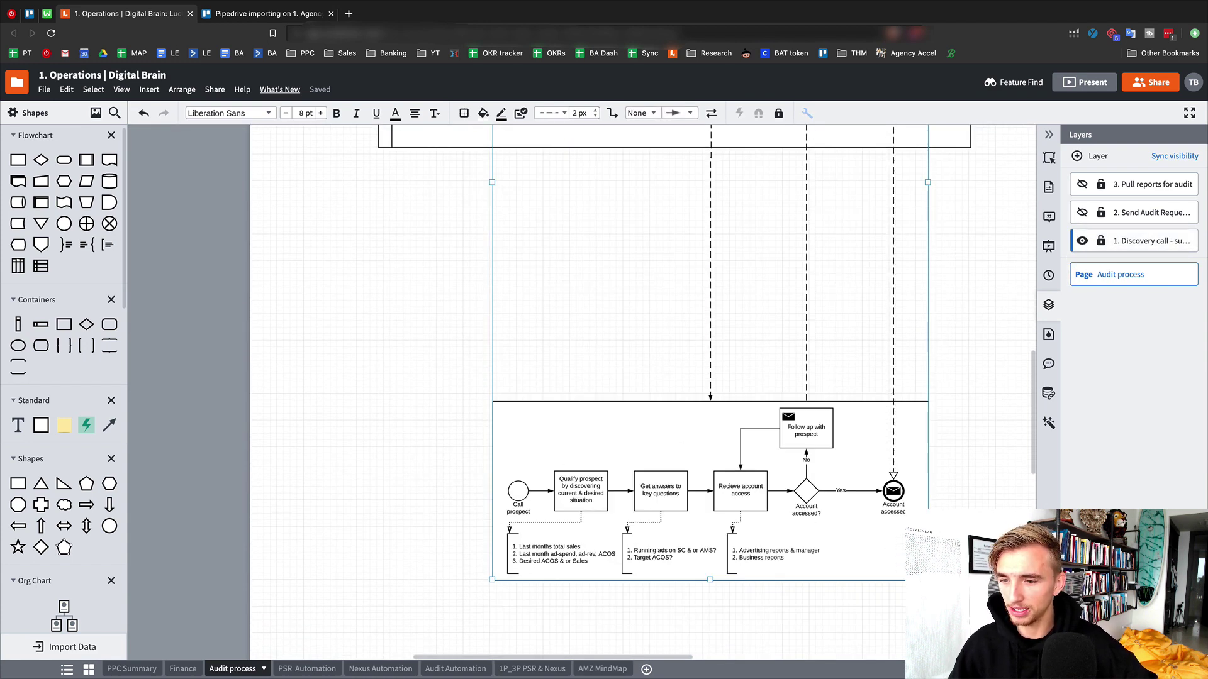
{"action": "left_click", "coordinate": [420, 373]}
{"action": "scroll", "coordinate": [424, 402], "scroll_direction": "up", "scroll_amount": 8}
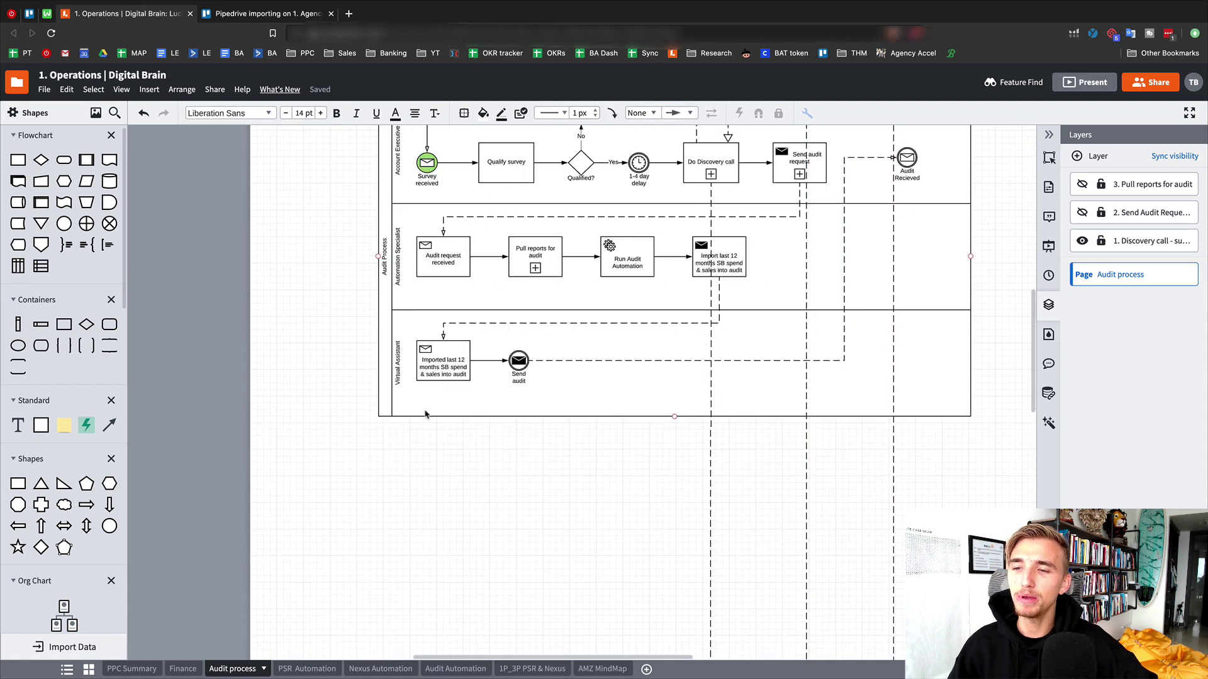
{"action": "left_click", "coordinate": [1082, 212]}
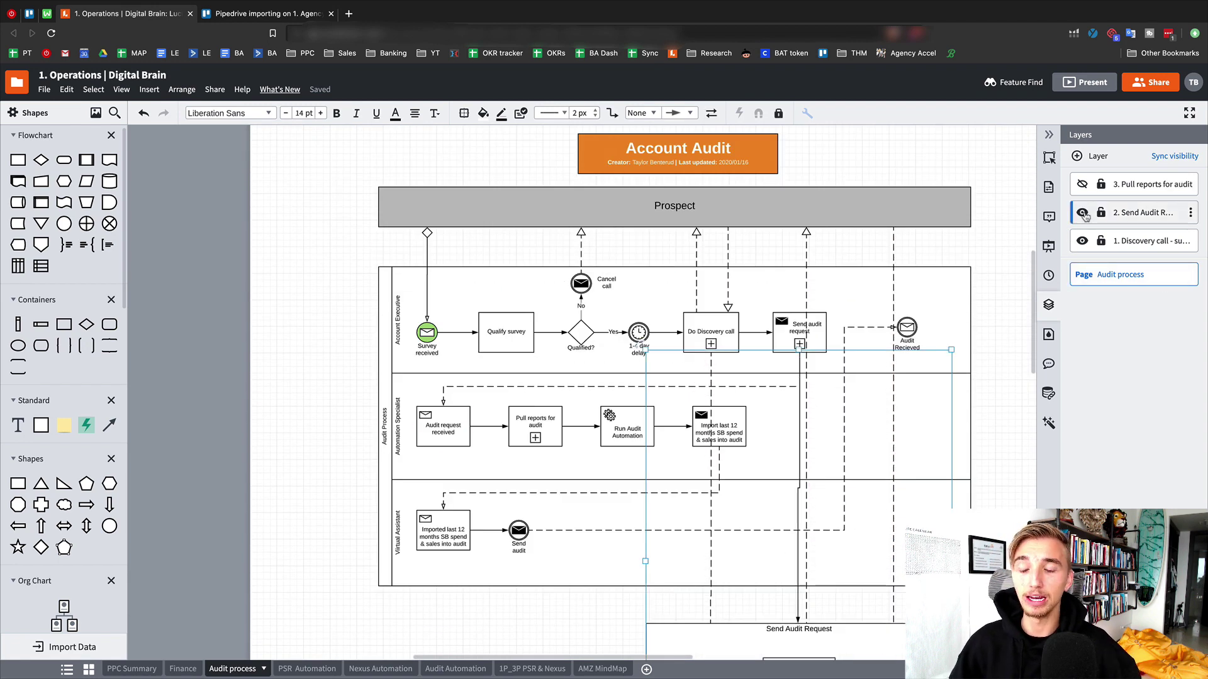
{"action": "left_click", "coordinate": [1082, 184]}
{"action": "left_click", "coordinate": [1082, 212]}
{"action": "left_click", "coordinate": [1082, 240]}
{"action": "left_click", "coordinate": [1083, 185]}
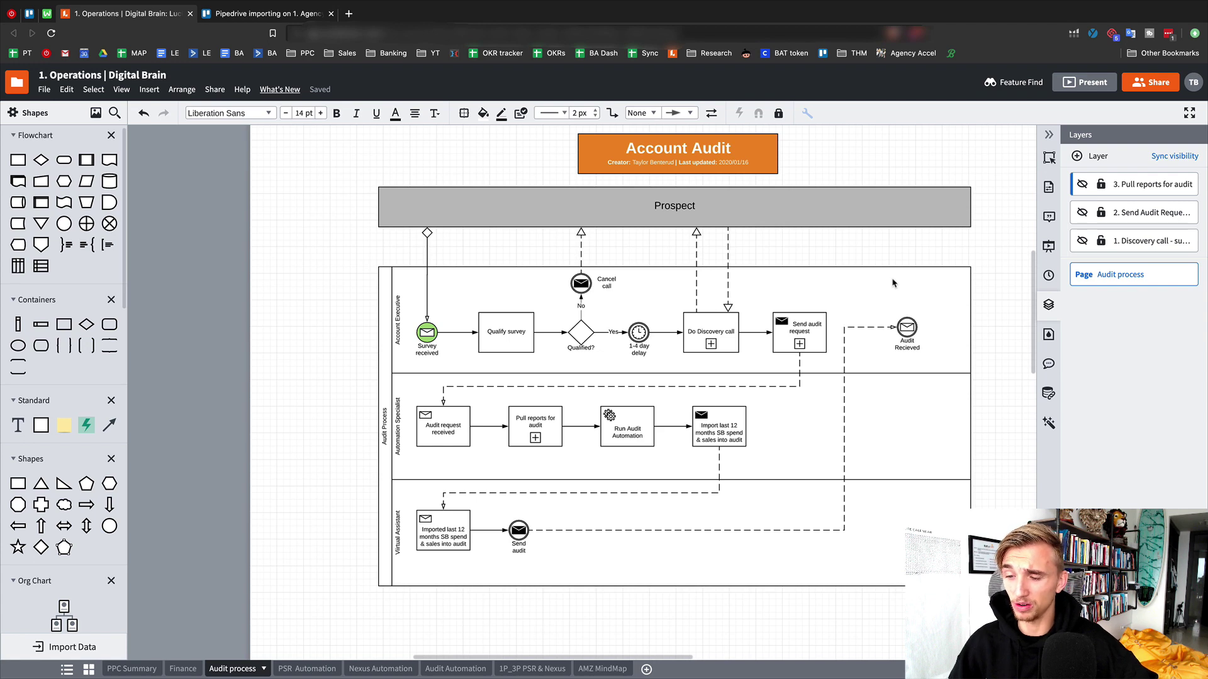
Toggle between the PPC Summary and Audit process pages, finishing on PPC Summary's Client Success flowchart.
{"action": "left_click", "coordinate": [135, 671]}
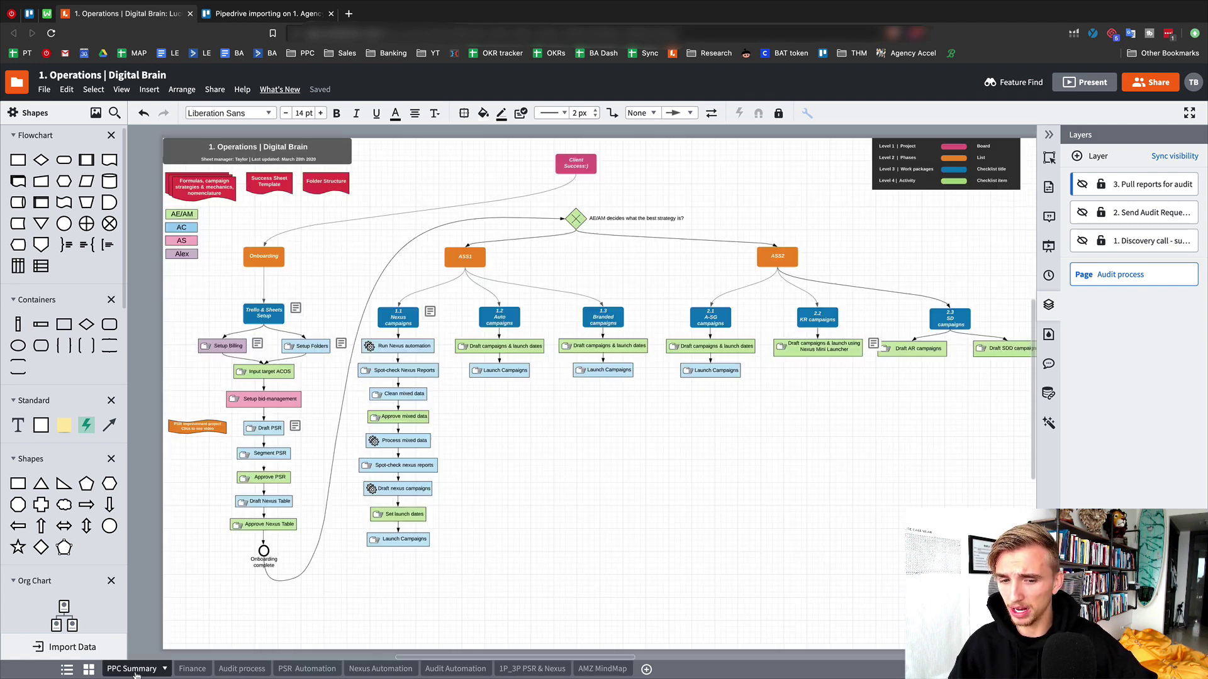
{"action": "left_click", "coordinate": [242, 670]}
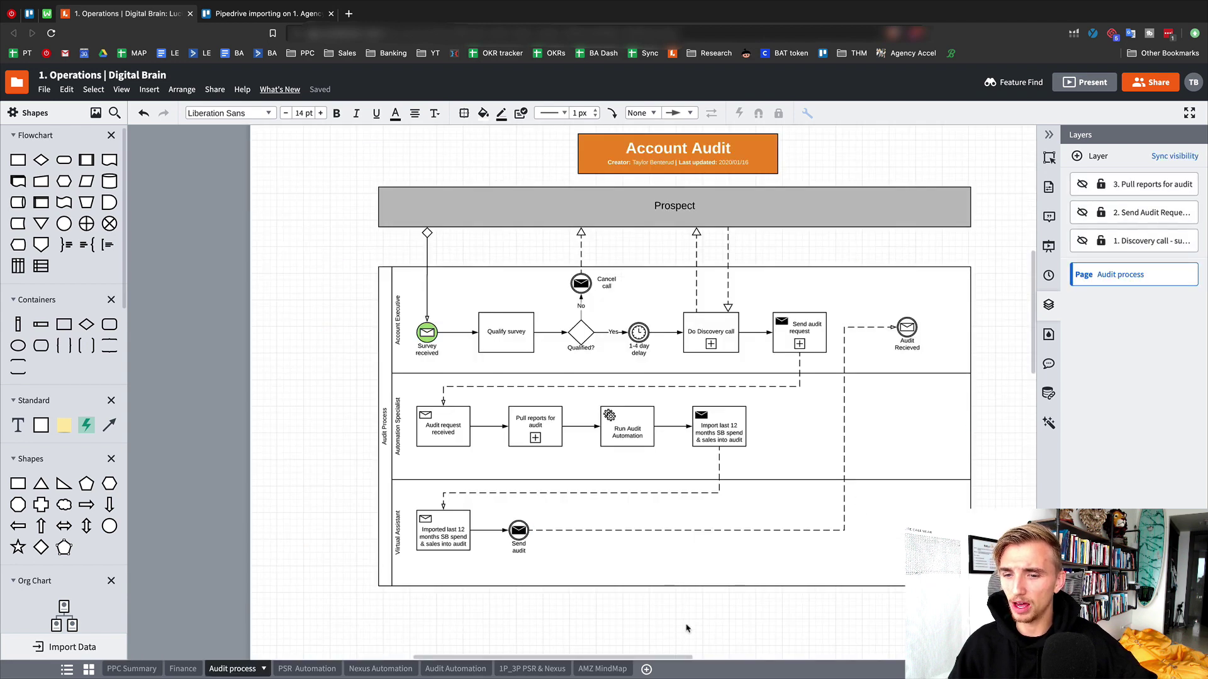
{"action": "scroll", "coordinate": [670, 654], "scroll_direction": "right", "scroll_amount": 2}
{"action": "scroll", "coordinate": [682, 623], "scroll_direction": "up", "scroll_amount": 1}
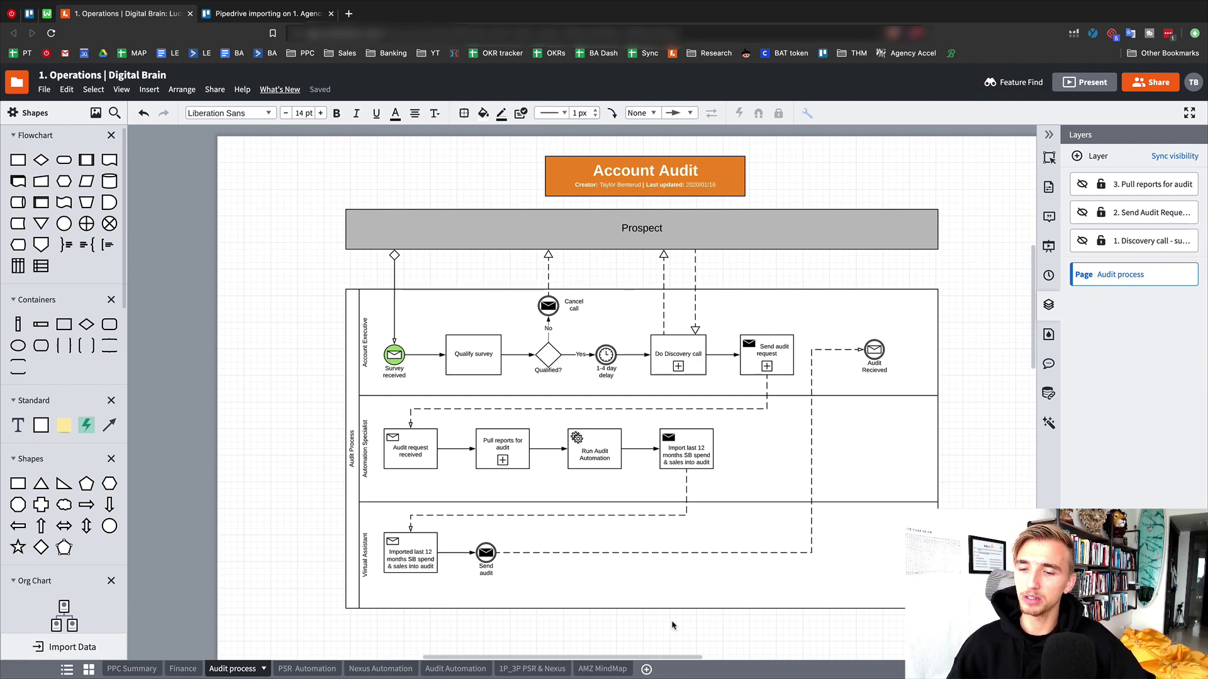
{"action": "left_click", "coordinate": [146, 670]}
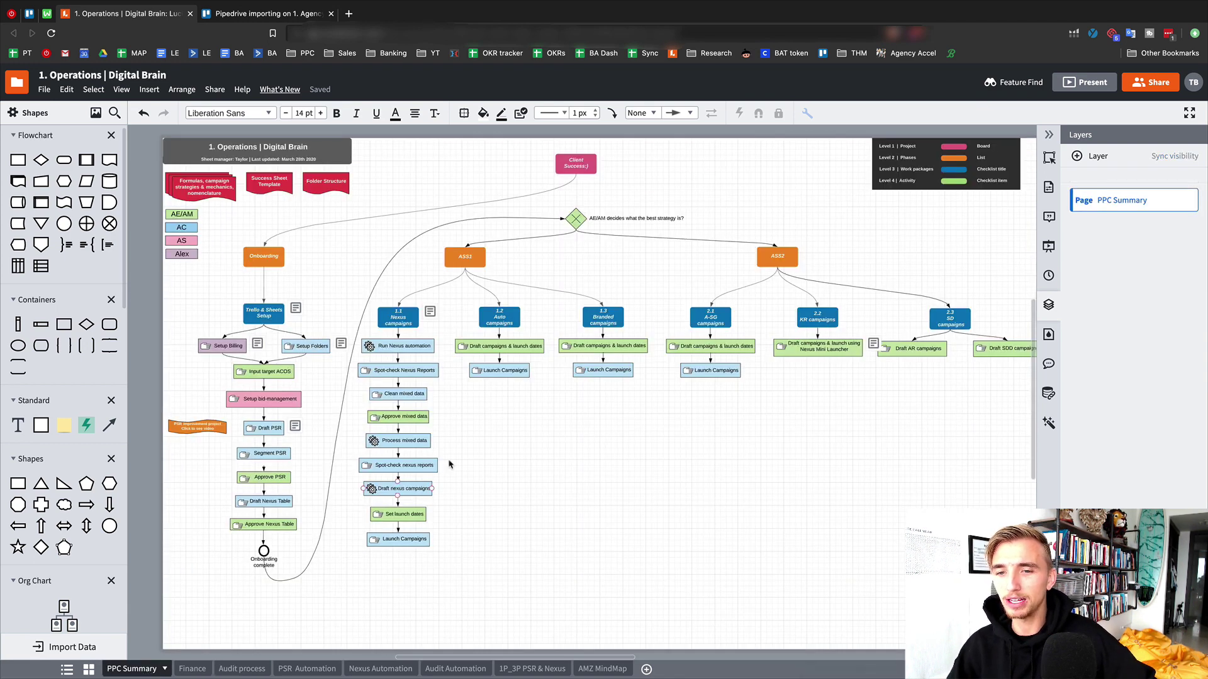